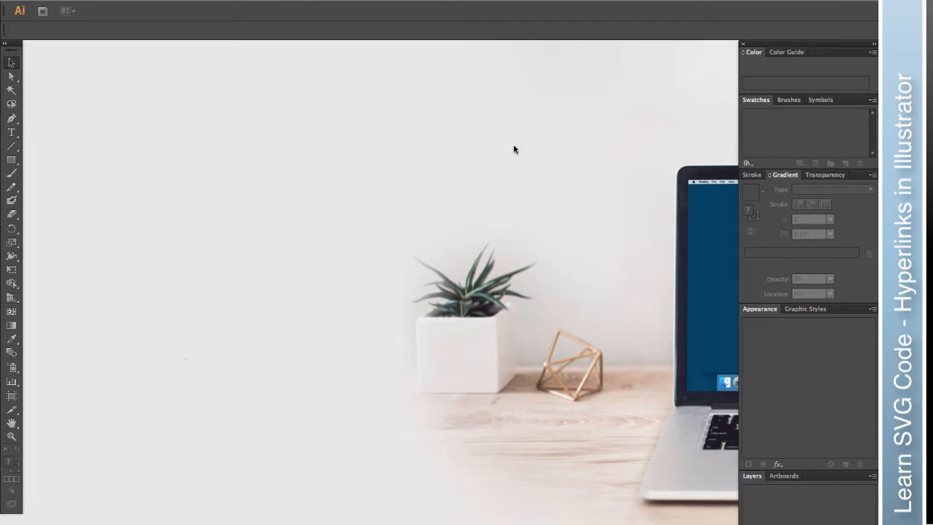
Step: Create a new landscape Tabloid document, 1224 by 792 pt, with one artboard
click(87, 1)
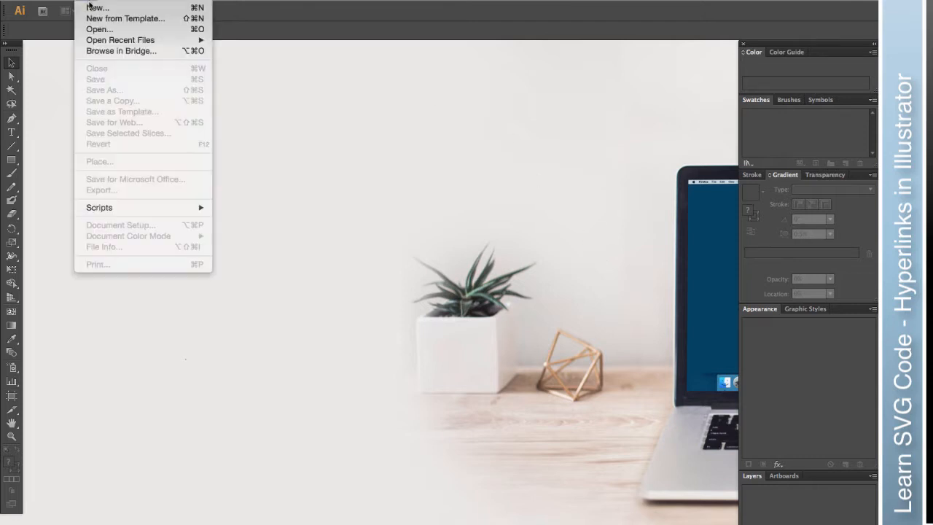
click(92, 6)
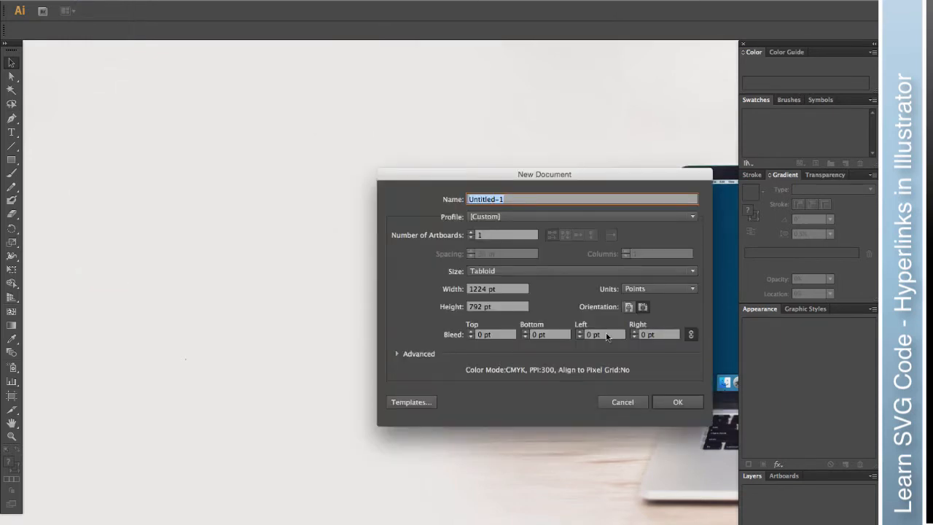
click(678, 402)
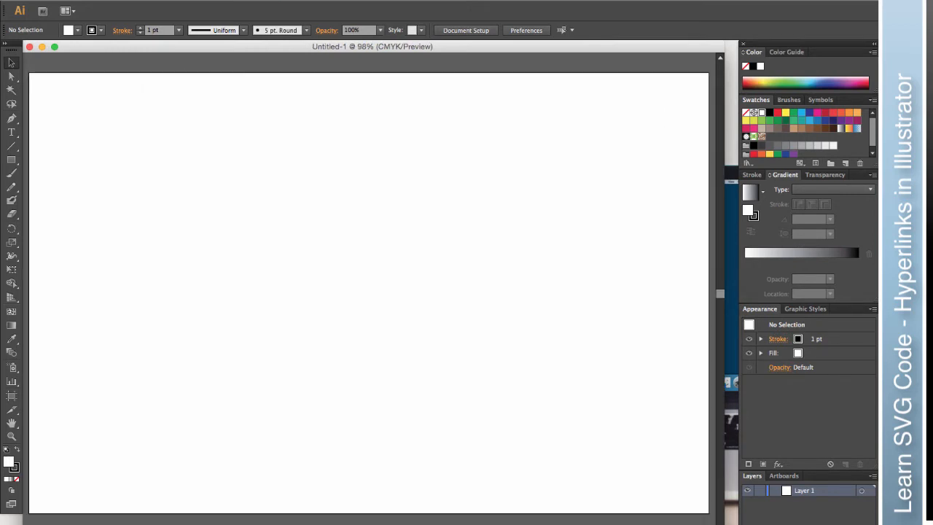
Step: Draw a rectangle about 268 by 304 pt in the artboard's upper-left area and fill it with a soft red
key(super+minus)
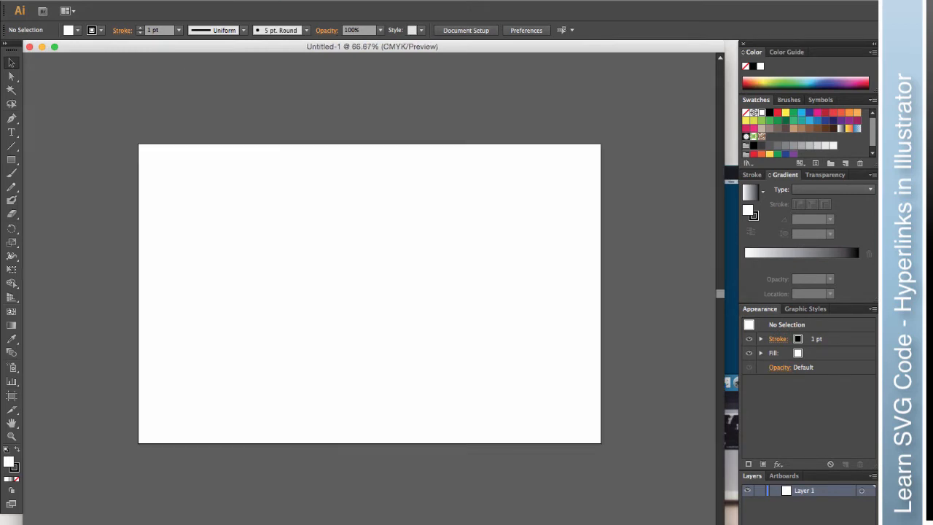
click(11, 159)
drag(175, 178, 278, 293)
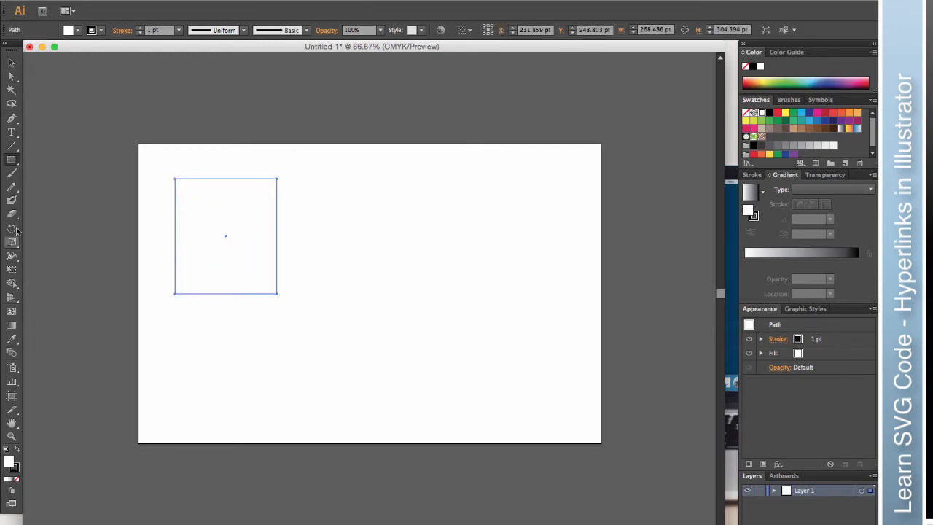
double_click(13, 458)
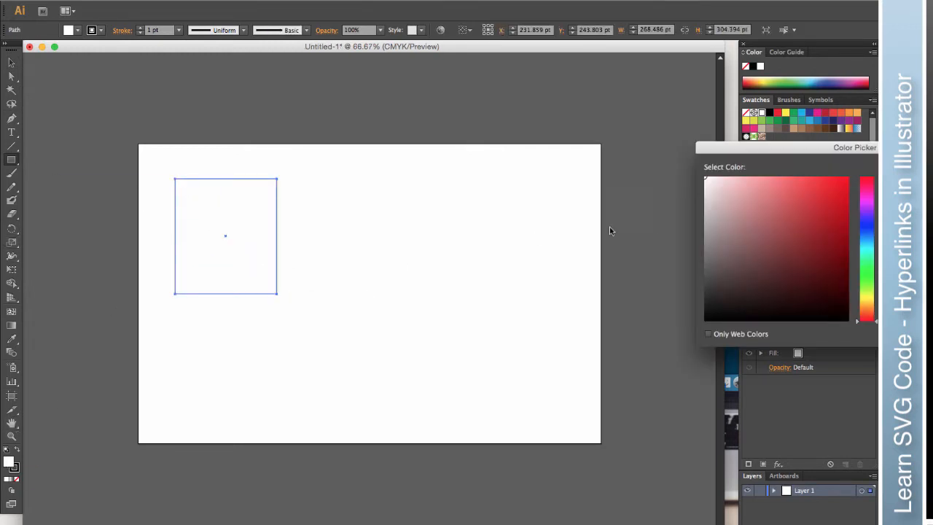
mouse_move(805, 195)
mouse_down()
mouse_move(829, 194)
mouse_move(805, 195)
mouse_up()
key(Return)
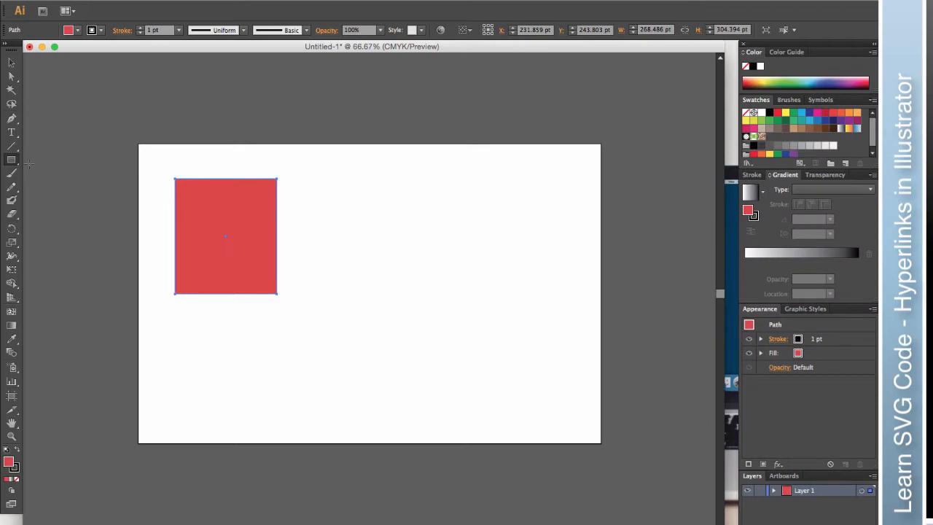
Step: Draw a rounded rectangle about 265 by 286 pt overlapping the red rectangle's lower-right corner and fill it yellow
drag(11, 159, 73, 175)
drag(326, 343, 226, 237)
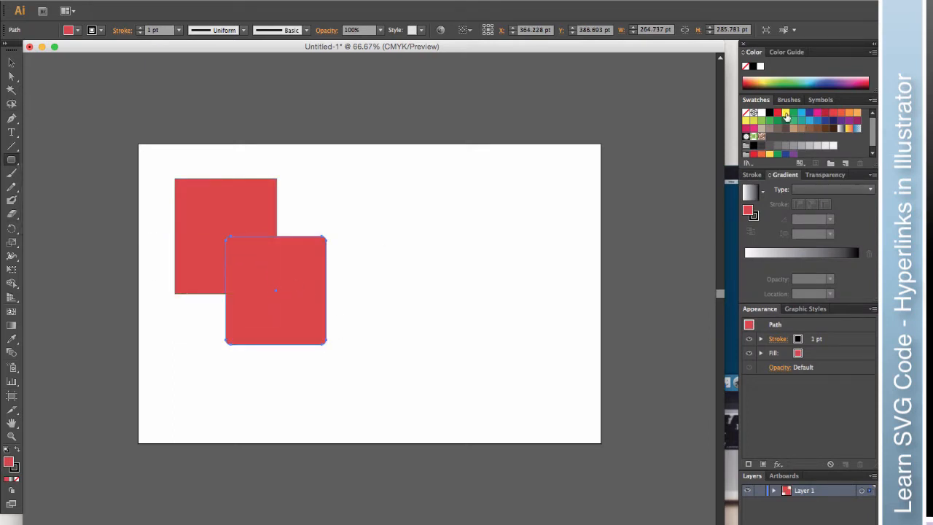
click(786, 115)
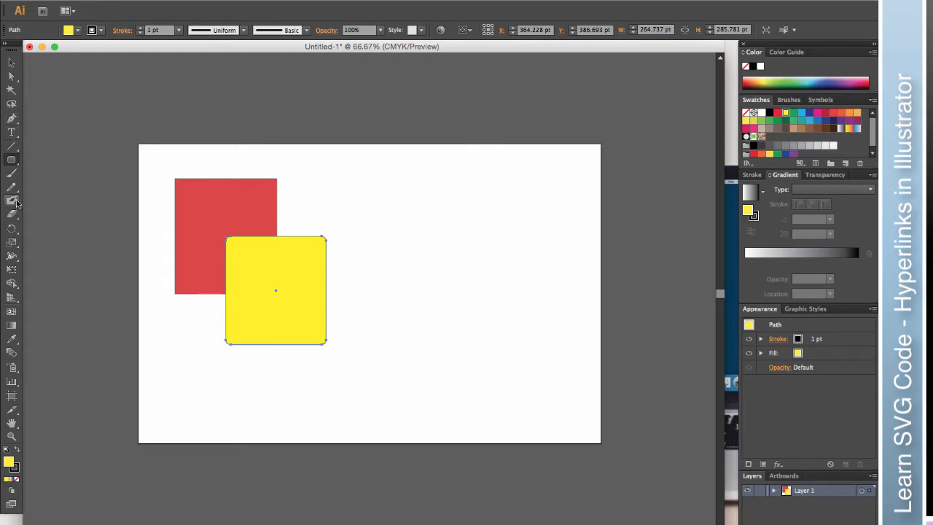
Step: Paint an S-shaped curve beside the rectangles with the Paintbrush and a solid black scribble next to it with the Blob Brush
click(11, 172)
mouse_move(300, 205)
mouse_down()
mouse_move(346, 219)
mouse_move(365, 305)
mouse_move(379, 261)
mouse_up()
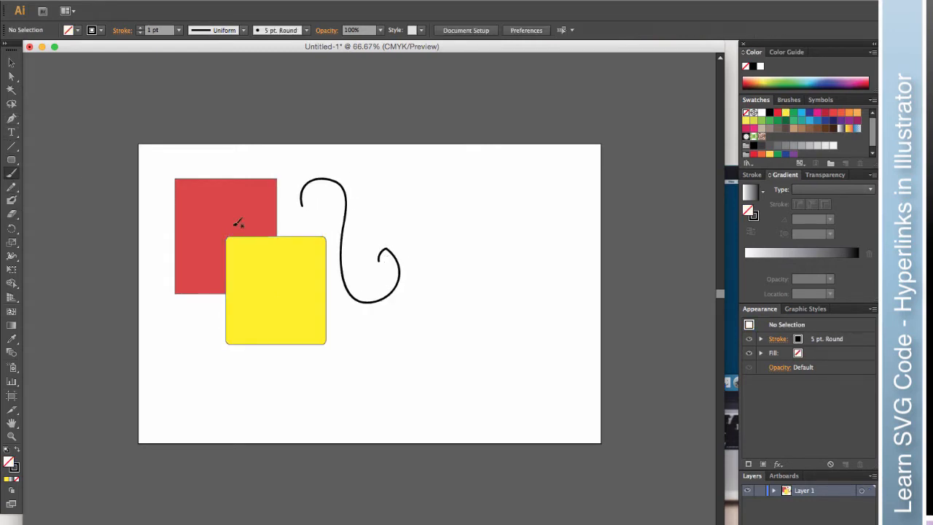
click(11, 199)
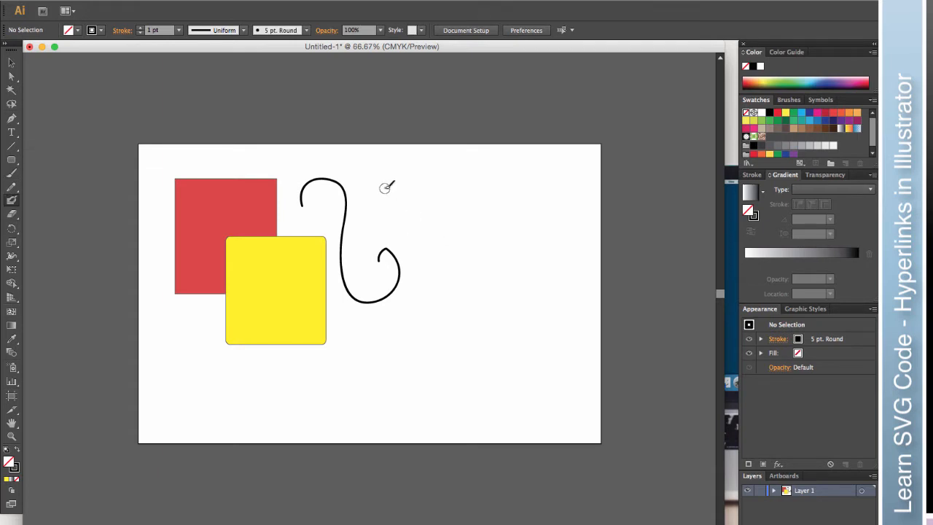
mouse_move(386, 188)
mouse_down()
mouse_move(385, 223)
mouse_move(405, 212)
mouse_move(403, 232)
mouse_up()
Step: Add a text area about 403 pt wide below the yellow shape reading "This is a link <-" at 48 pt
click(12, 132)
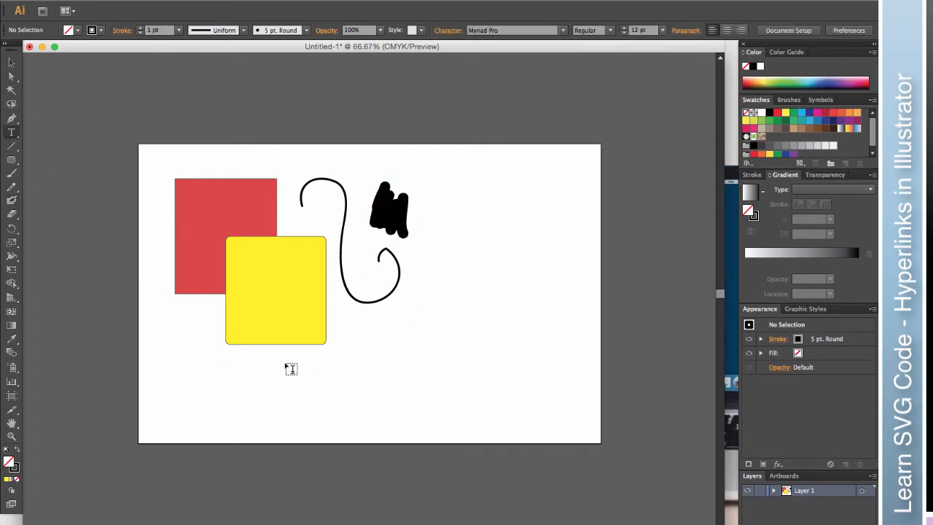
drag(286, 361, 437, 385)
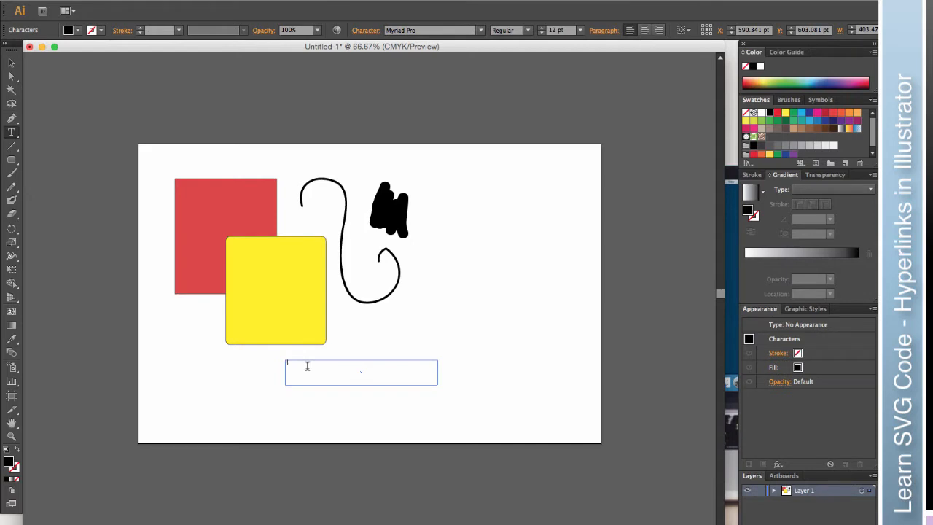
text(Hi)
triple_click(307, 364)
click(580, 30)
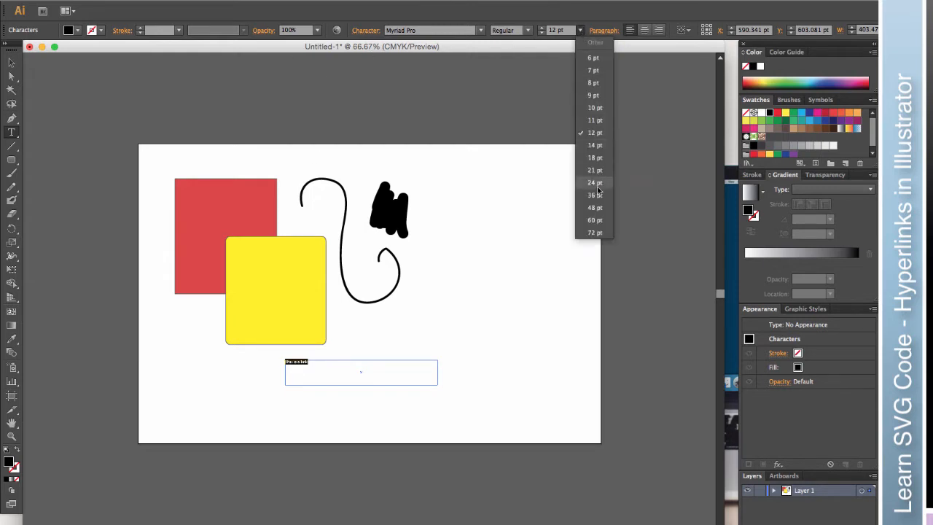
click(596, 210)
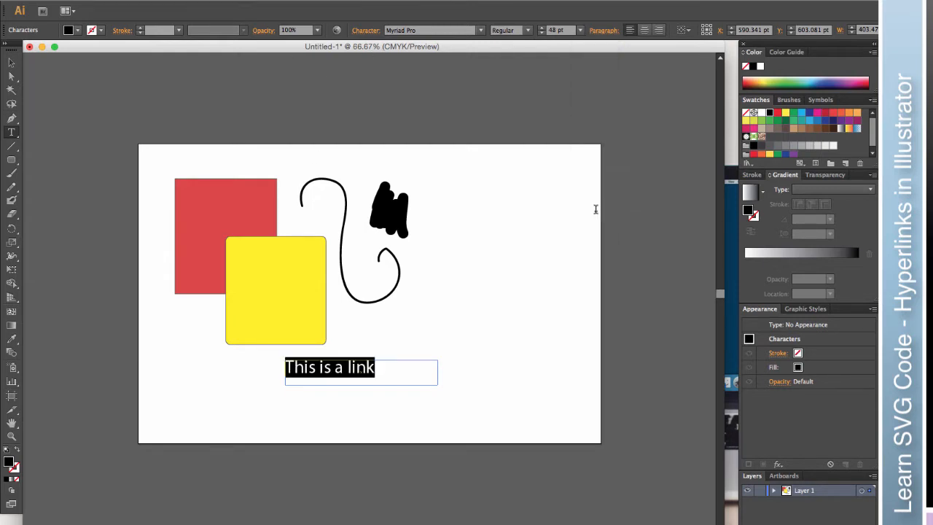
click(379, 366)
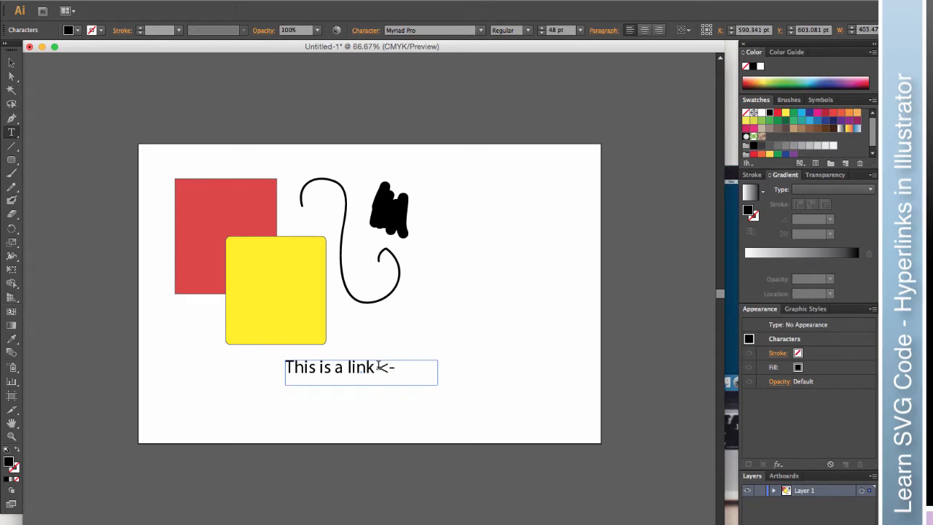
key(Escape)
click(265, 110)
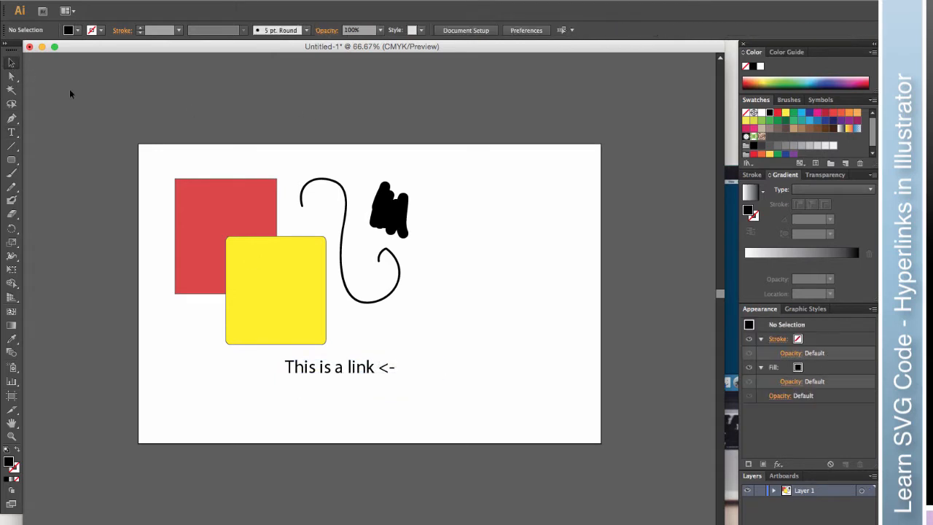
click(314, 276)
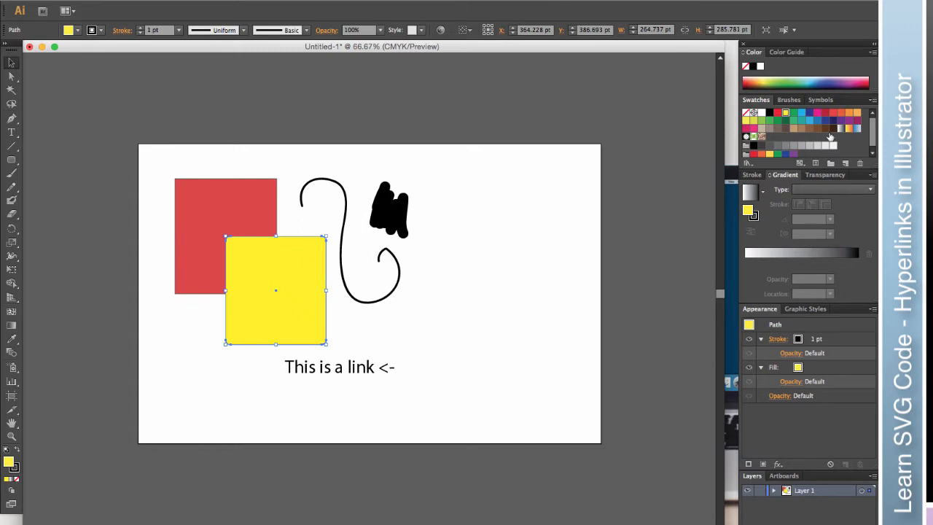
right_click(254, 250)
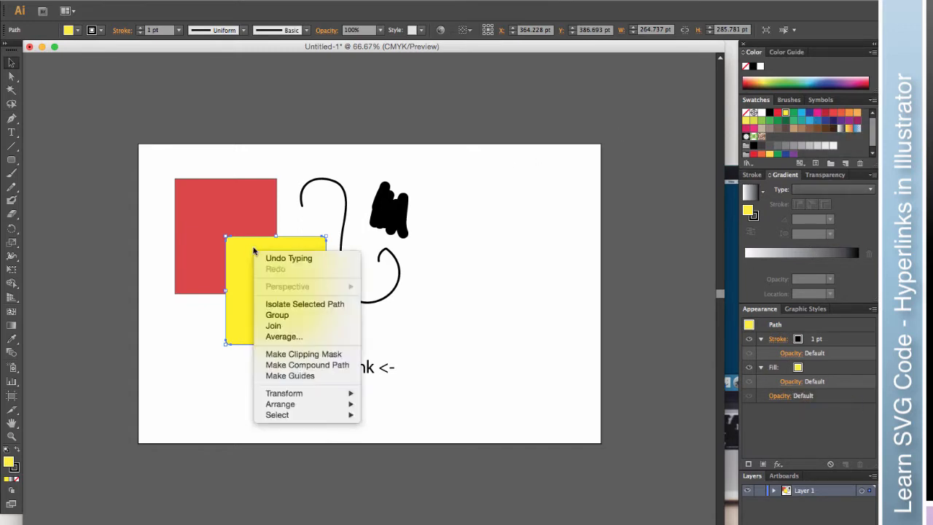
click(483, 303)
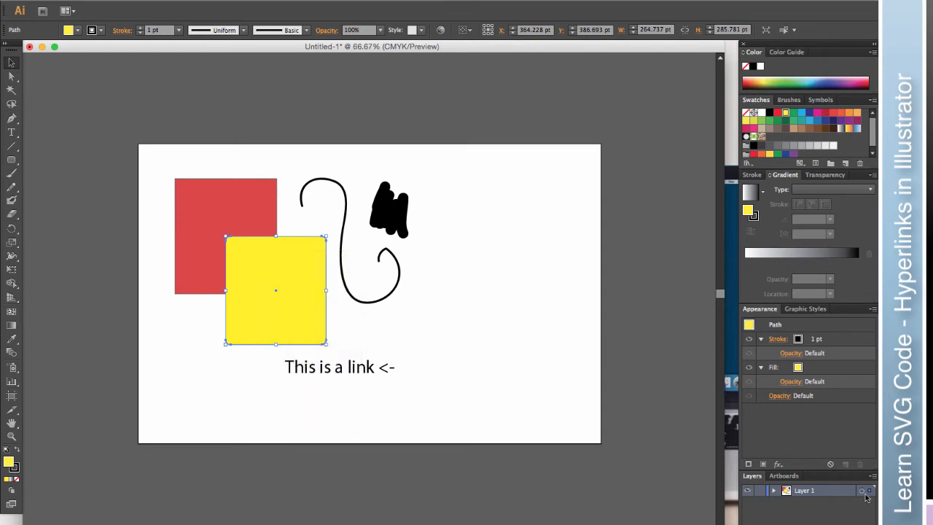
click(778, 464)
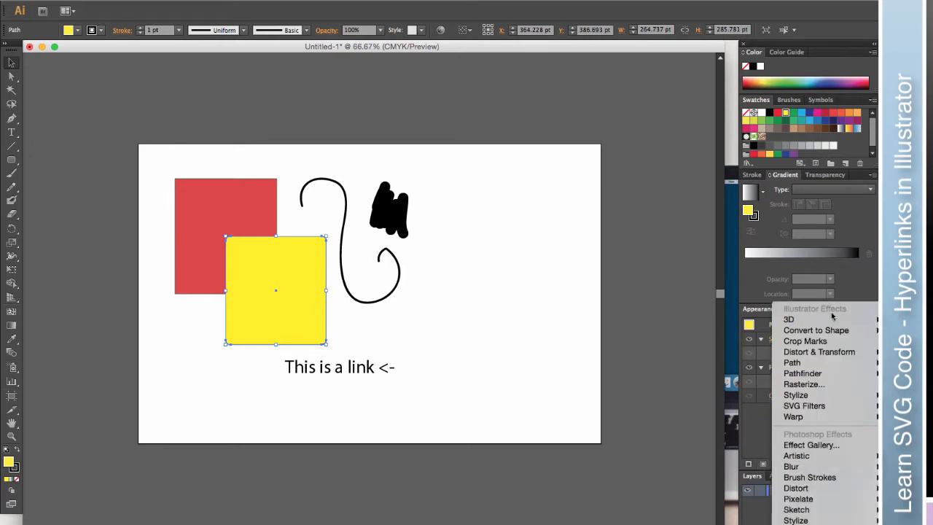
click(769, 432)
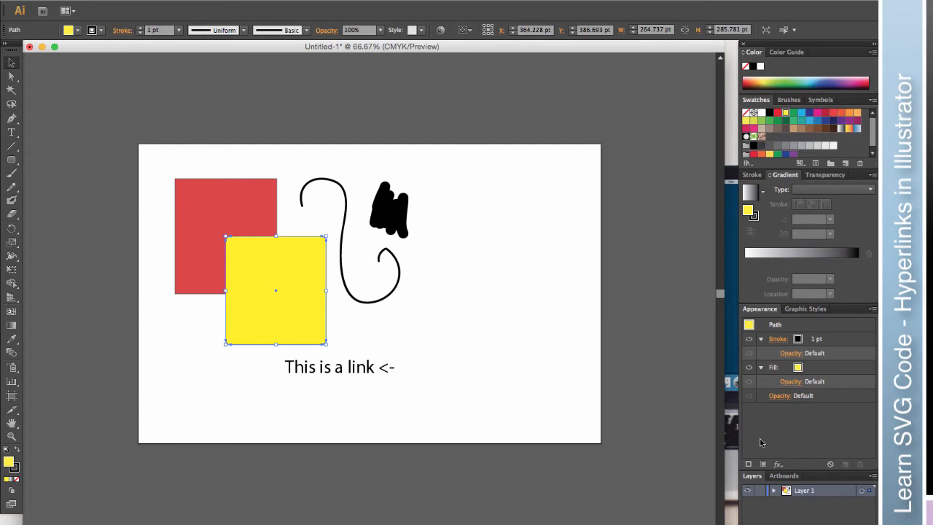
Step: Show the Attributes panel and place it on the empty area beside the artwork
click(299, 5)
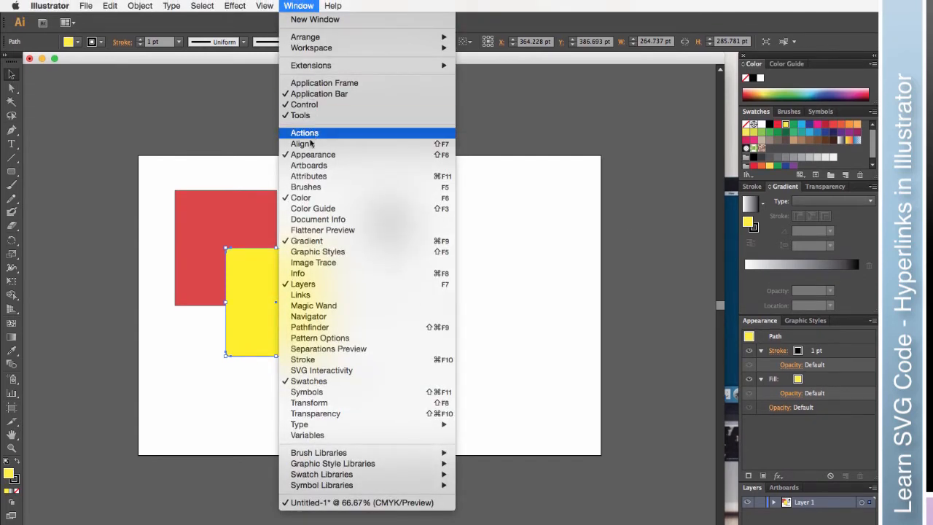
click(342, 179)
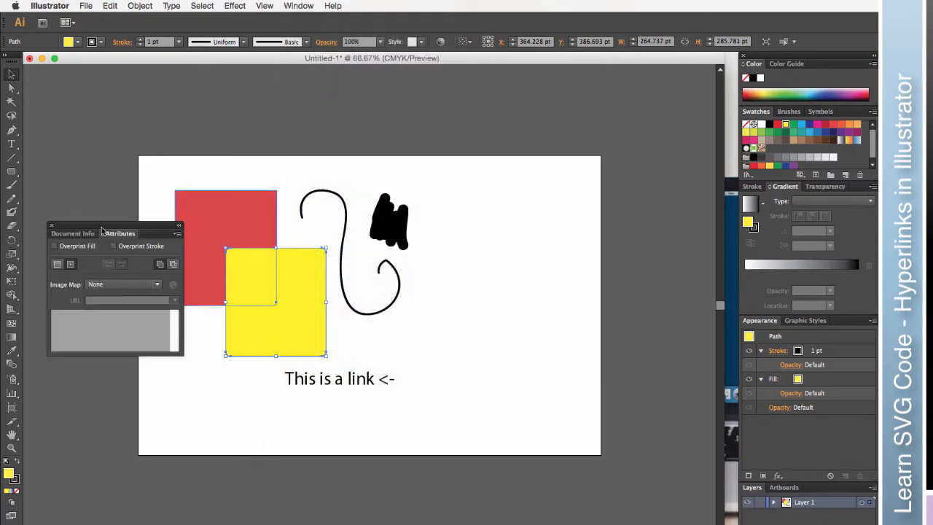
drag(102, 230, 518, 196)
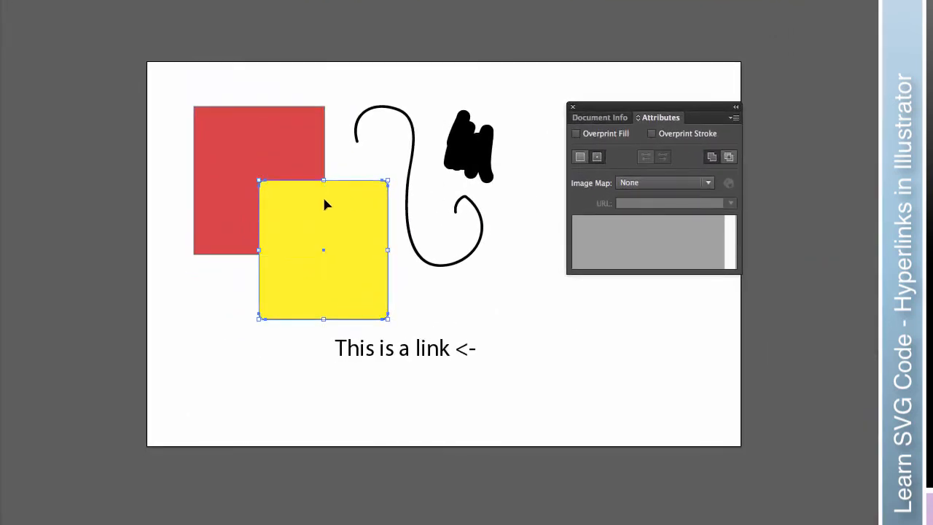
Step: Set the yellow rounded rectangle's image map shape to Polygon
click(275, 143)
click(342, 217)
click(665, 184)
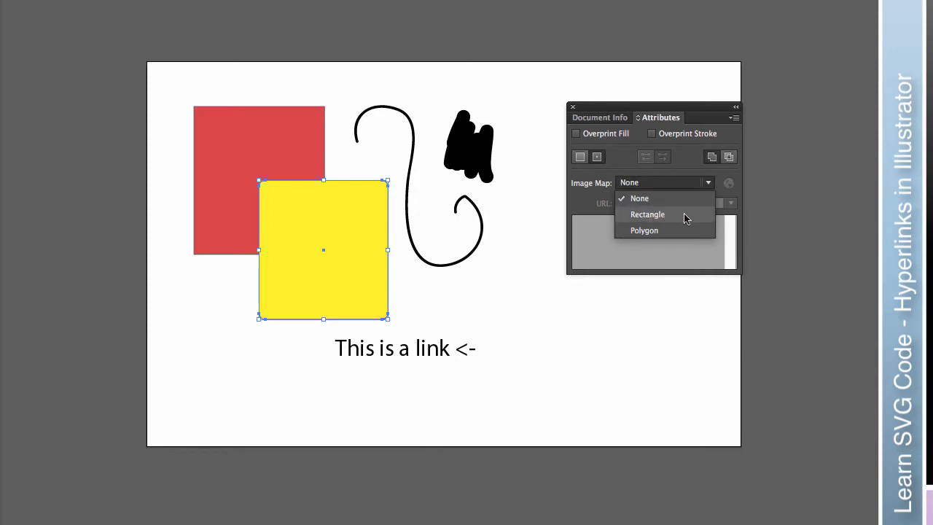
click(685, 214)
click(678, 183)
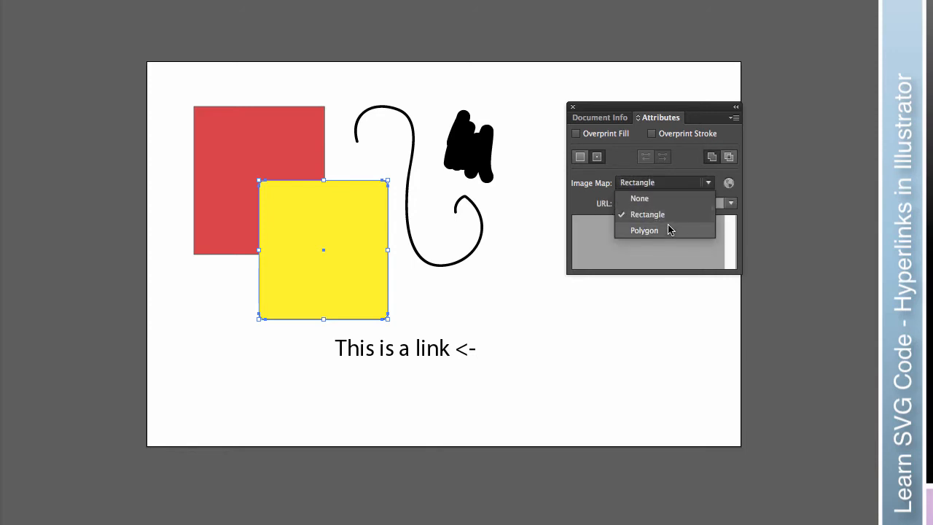
click(671, 231)
click(285, 152)
click(667, 183)
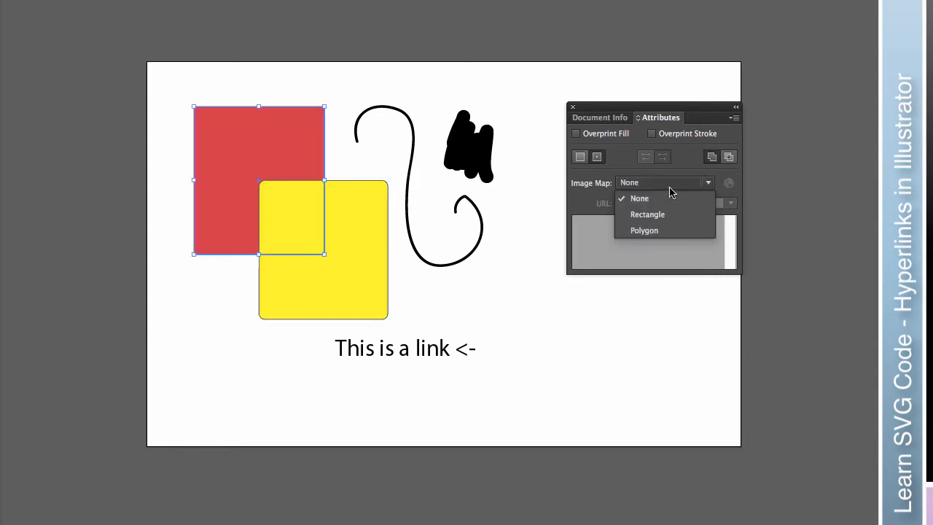
click(665, 215)
click(646, 203)
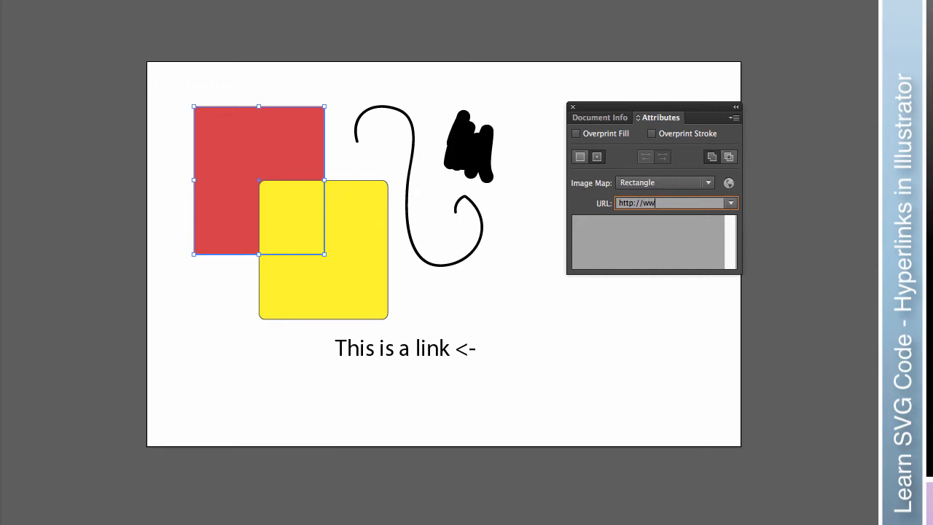
text(http://www.google.com)
drag(345, 86, 406, 242)
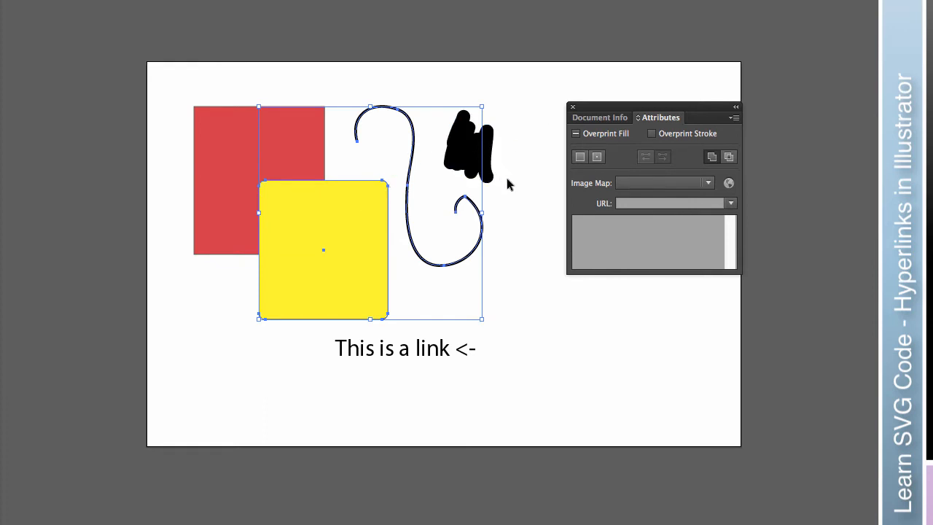
click(499, 149)
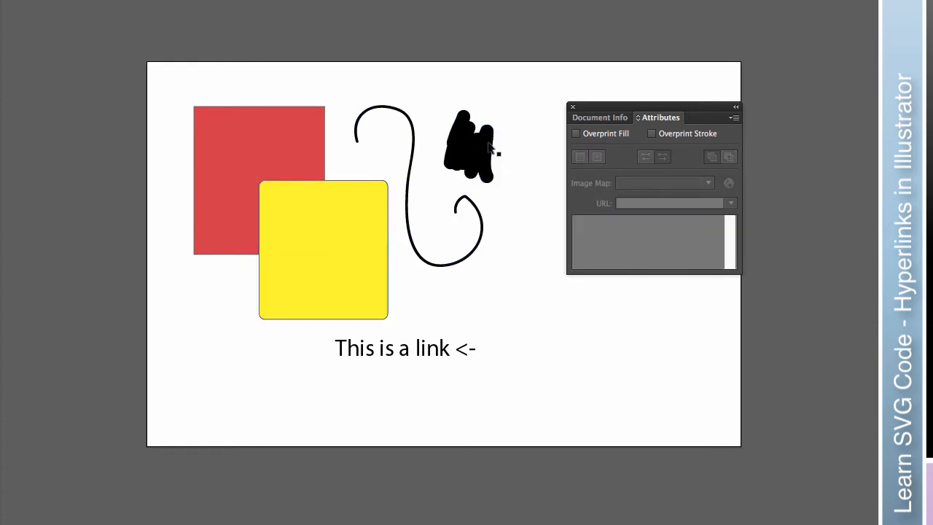
Step: Change the fill of the black brushed shape beside the curved line to teal, and deselect it
click(490, 146)
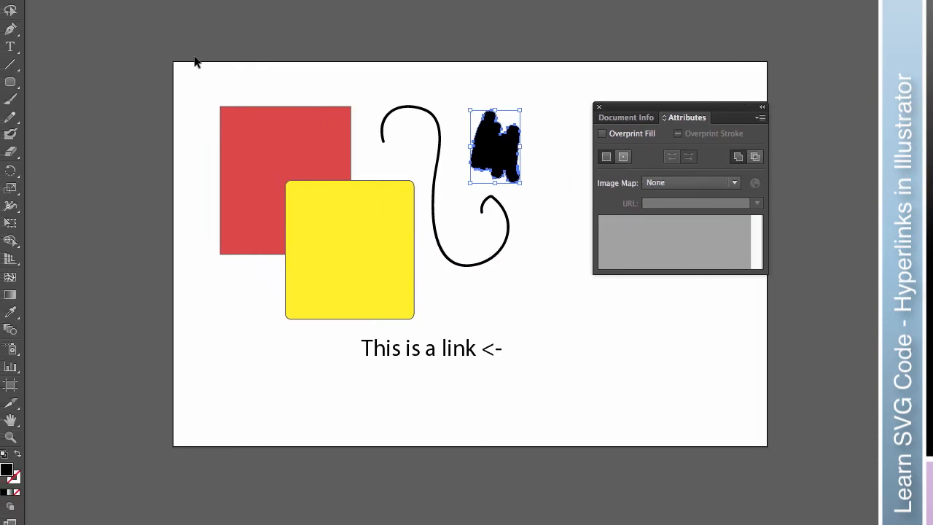
click(13, 134)
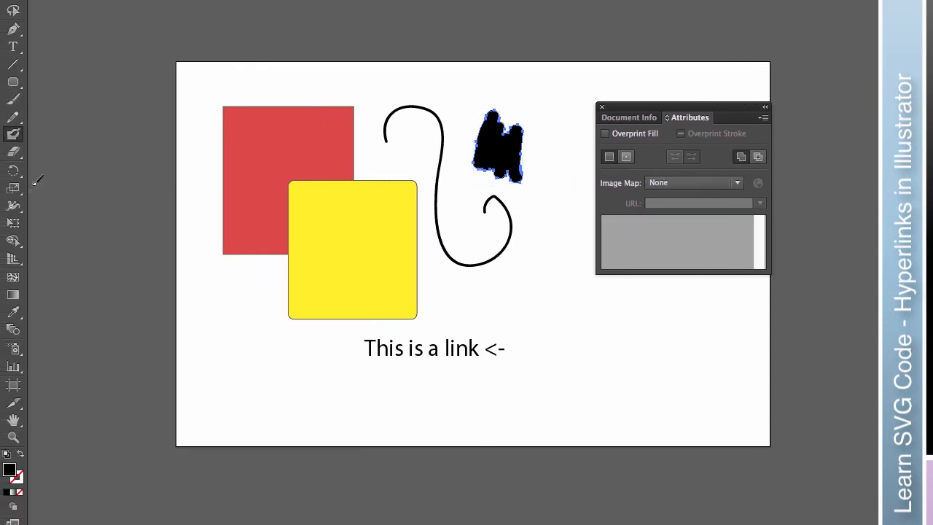
double_click(9, 471)
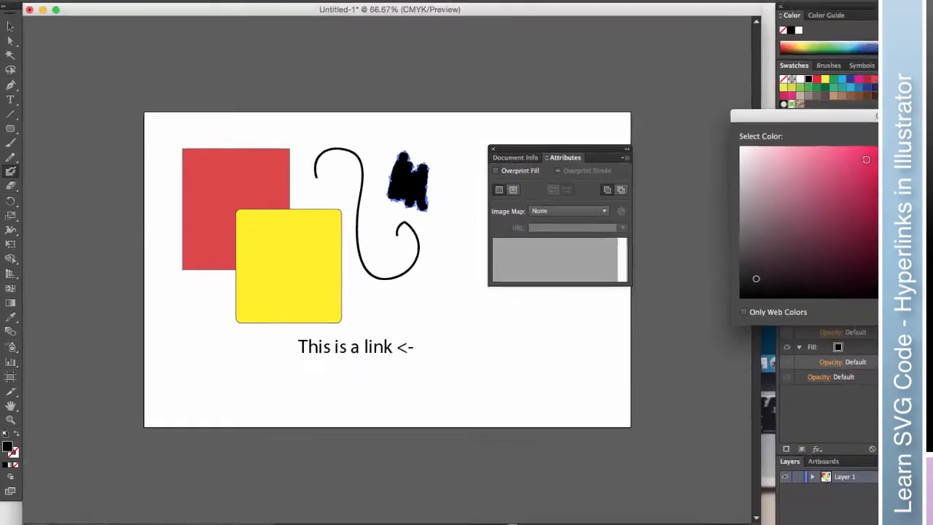
click(867, 179)
click(870, 227)
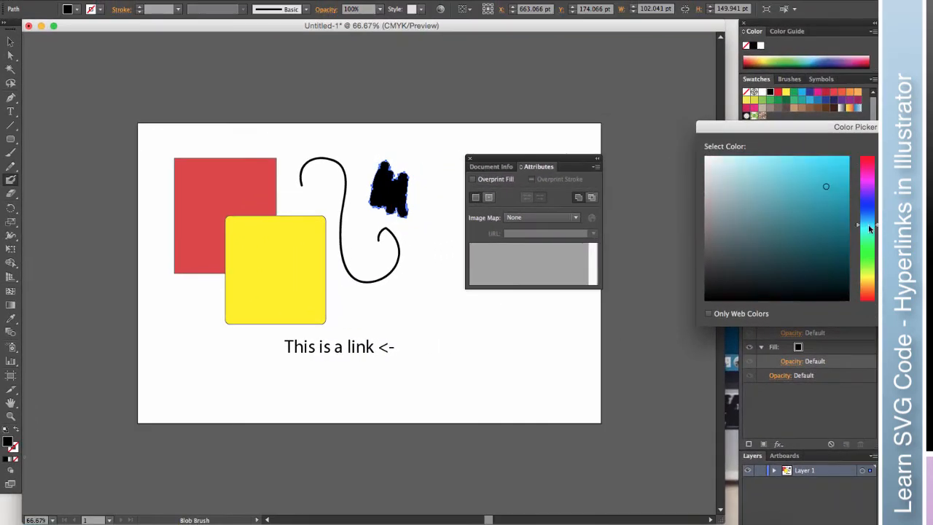
key(Return)
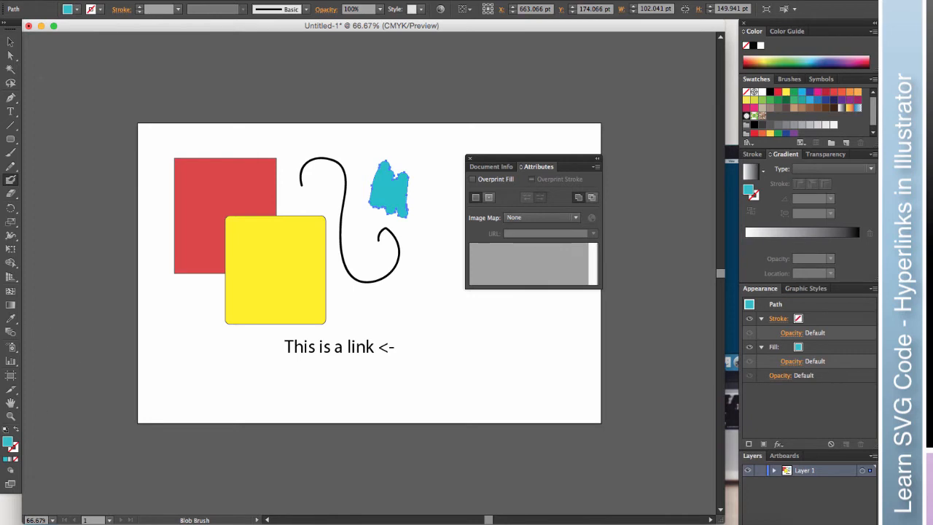
click(10, 41)
click(204, 74)
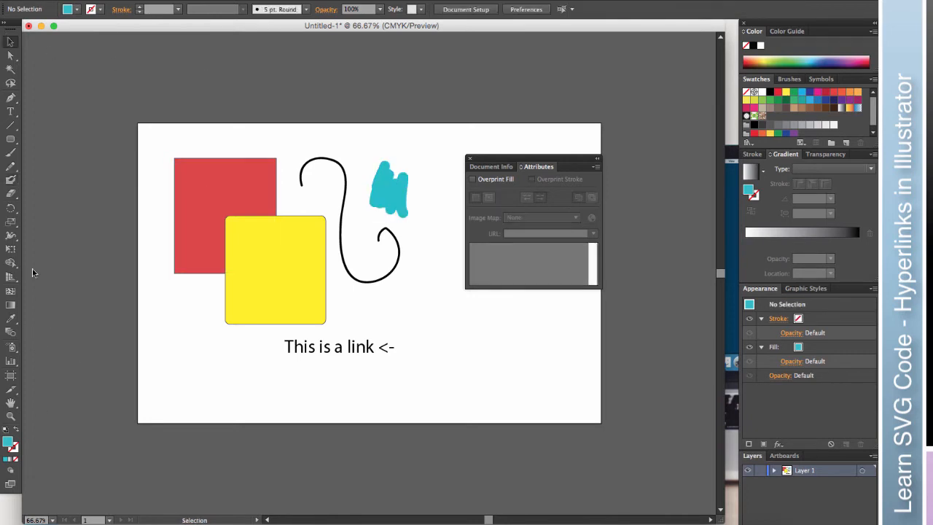
Step: Set a yellow fill and paint a Blob Brush shape about 95 by 123 pt overlapping the teal shape's lower corner
double_click(8, 441)
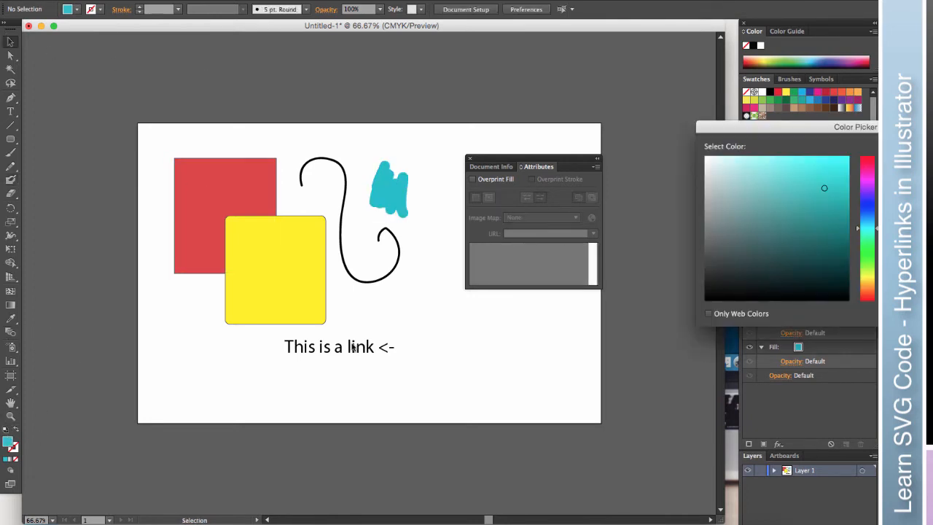
click(874, 274)
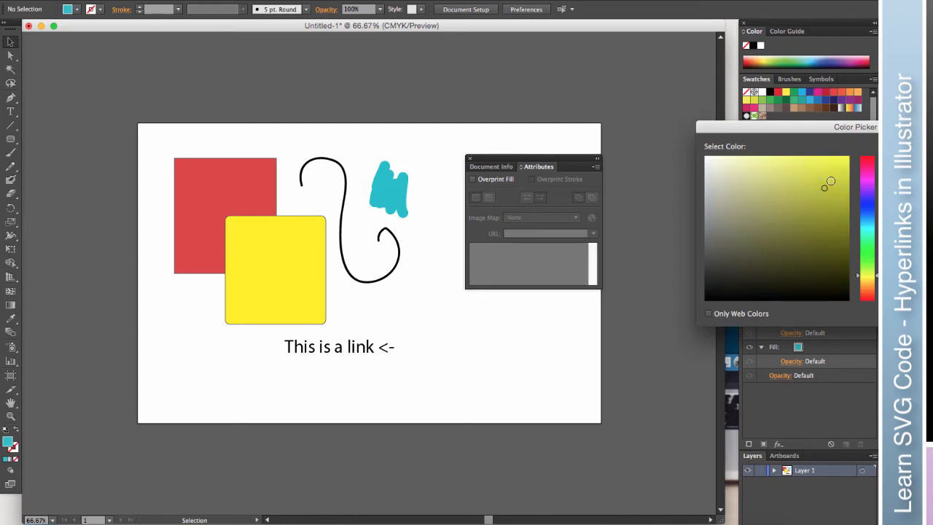
key(Return)
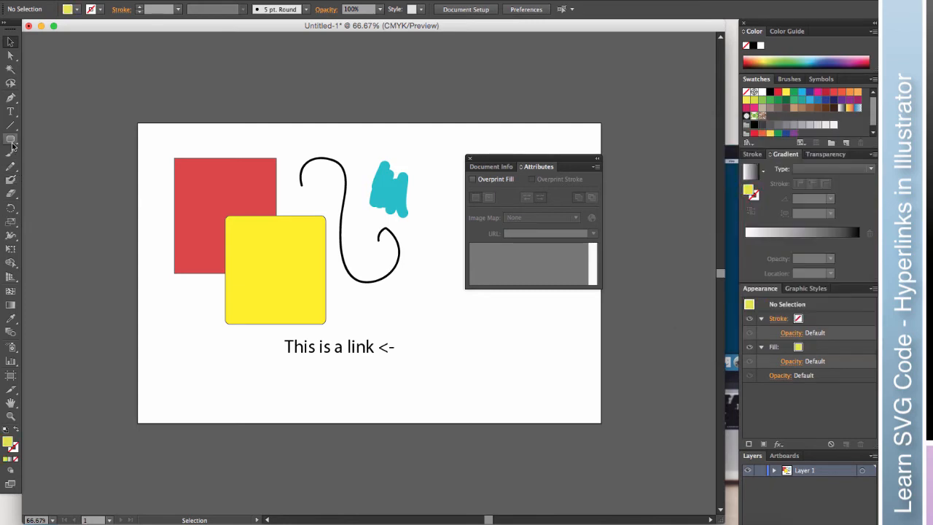
click(11, 179)
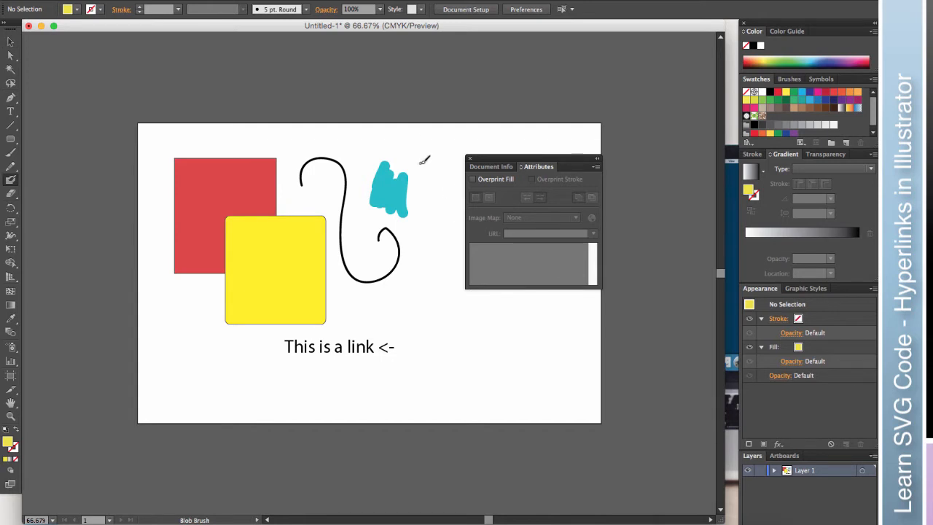
mouse_move(414, 174)
mouse_down()
mouse_move(430, 175)
mouse_move(422, 188)
mouse_up()
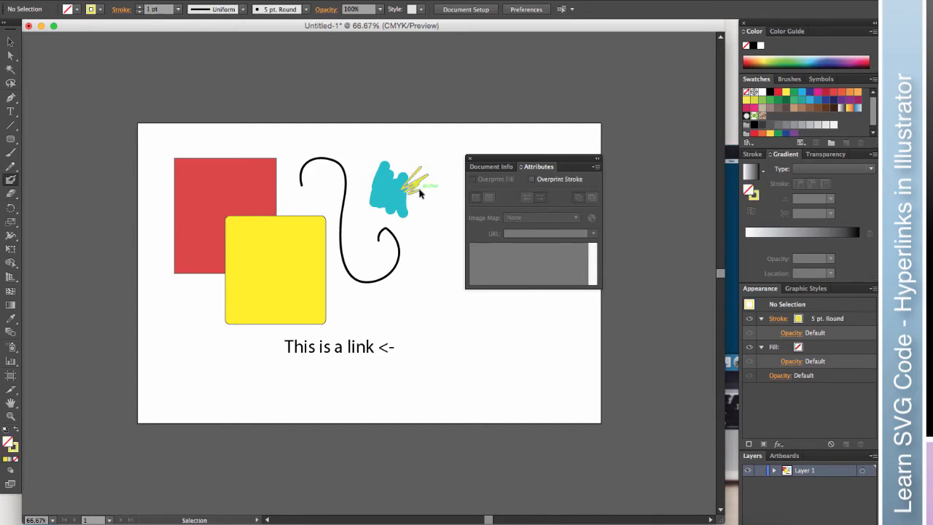
key(super+z)
mouse_move(417, 176)
mouse_down()
mouse_move(410, 191)
mouse_move(423, 191)
mouse_move(404, 209)
mouse_move(420, 223)
mouse_move(421, 207)
mouse_up()
click(10, 42)
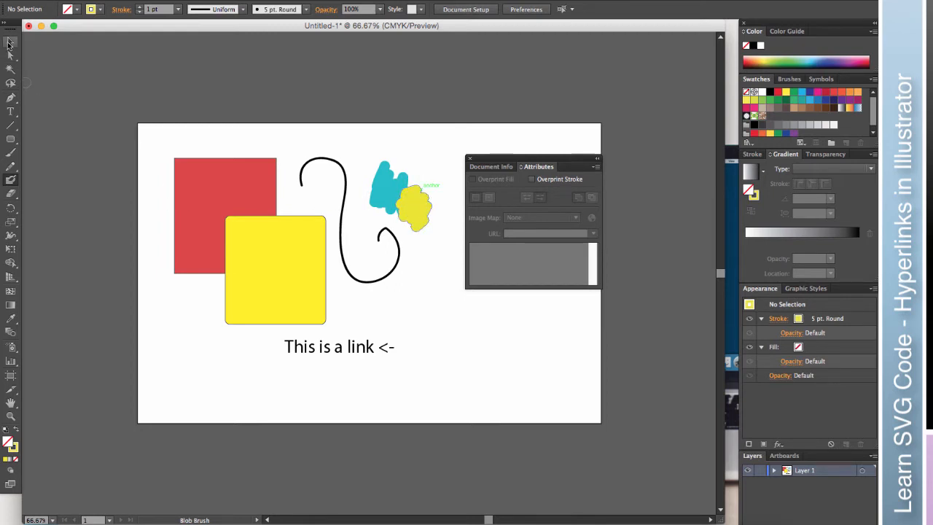
click(414, 207)
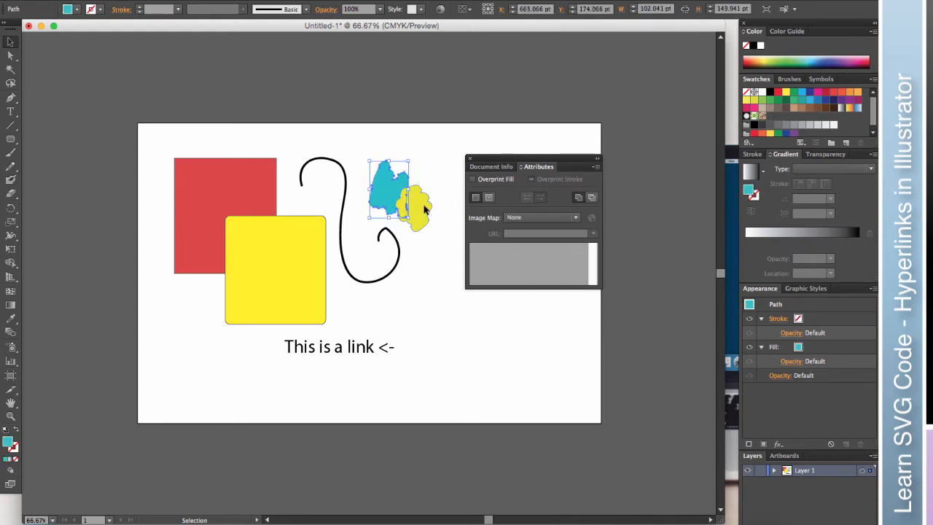
click(417, 207)
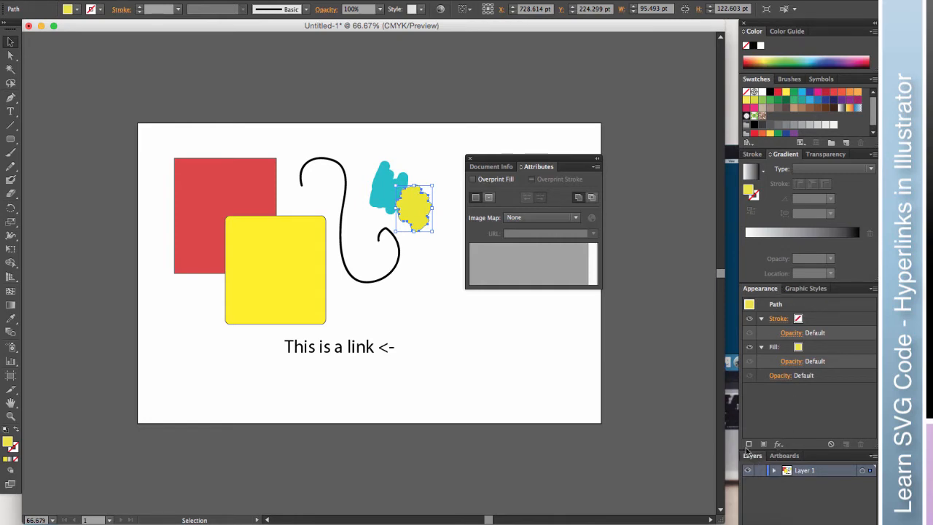
Step: Float the Layers panel over the artboard, expand Layer 1, and toggle the visibility of the yellow brush, teal brush and text items
drag(752, 457, 532, 300)
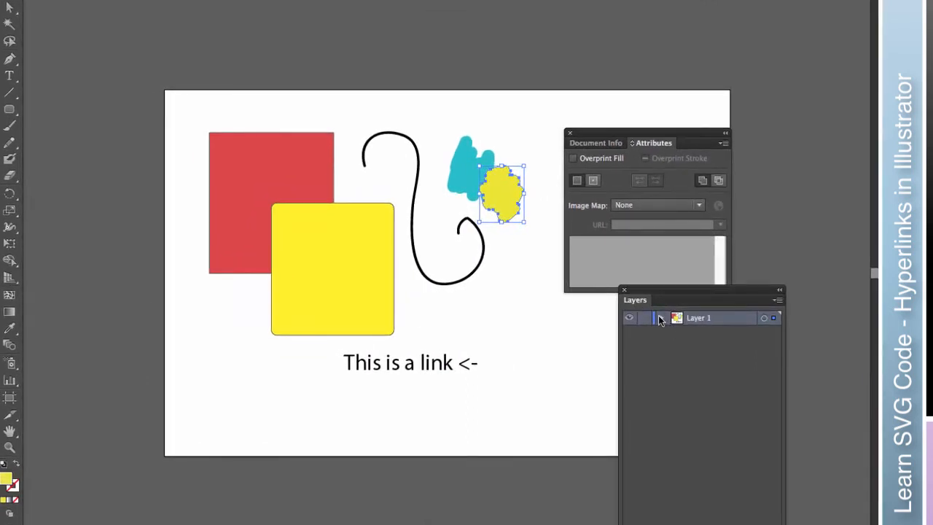
click(591, 314)
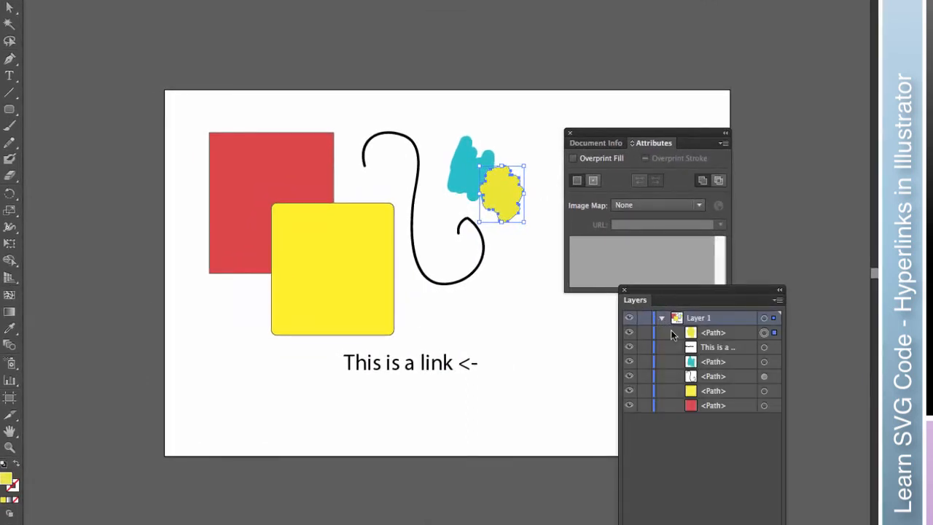
click(629, 332)
click(630, 333)
click(629, 332)
click(629, 334)
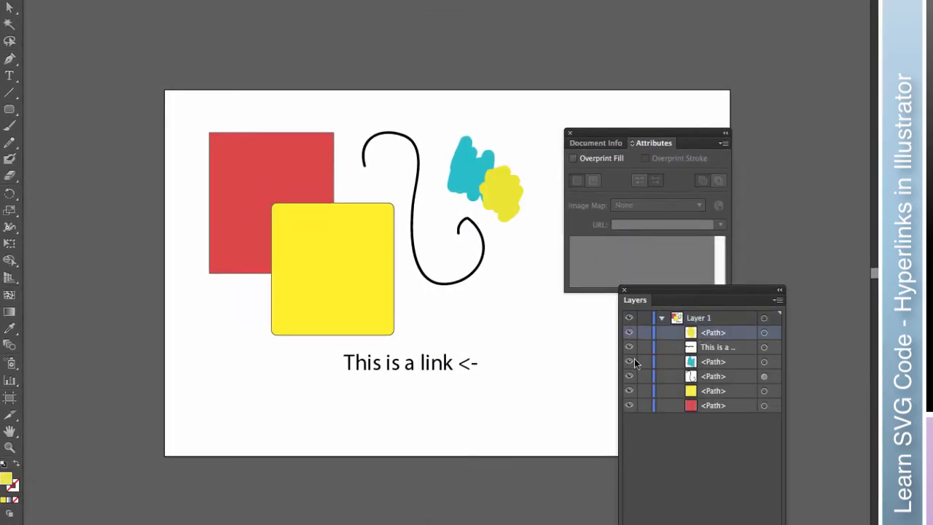
click(629, 362)
click(629, 362)
click(743, 347)
click(629, 347)
click(630, 349)
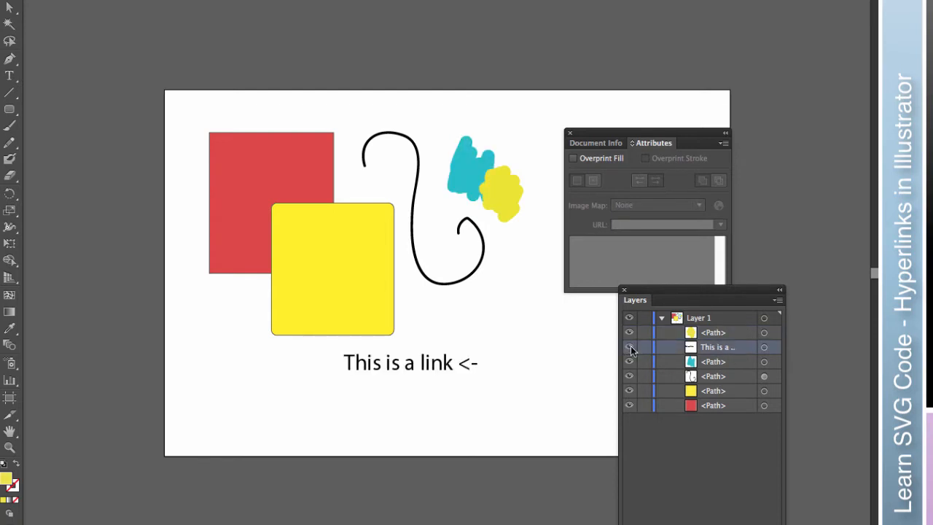
Step: Move the text item to the top of Layer 1's stacking order and close the Layers panel
drag(736, 347, 734, 325)
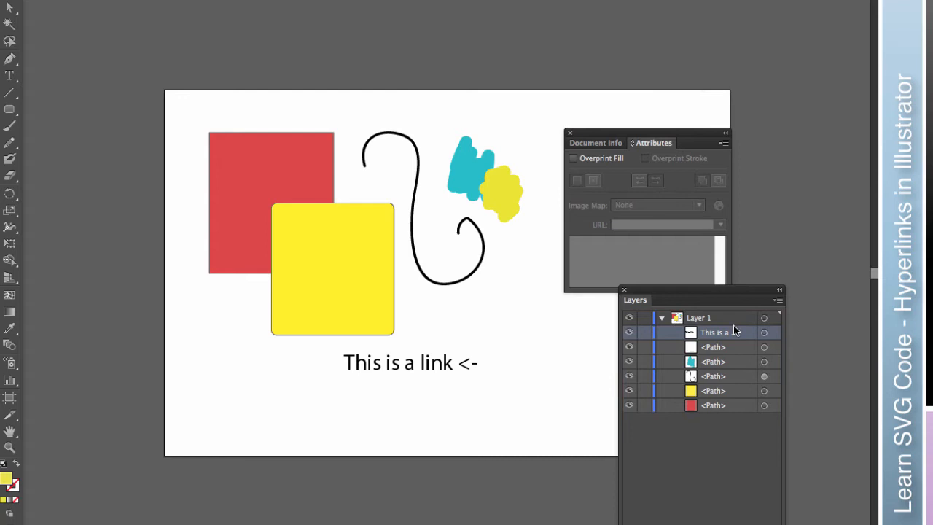
click(728, 362)
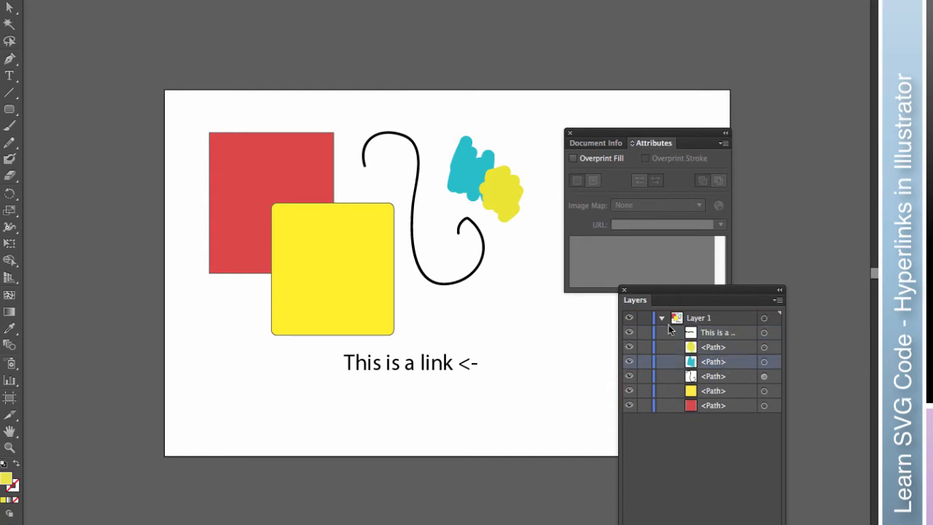
click(623, 290)
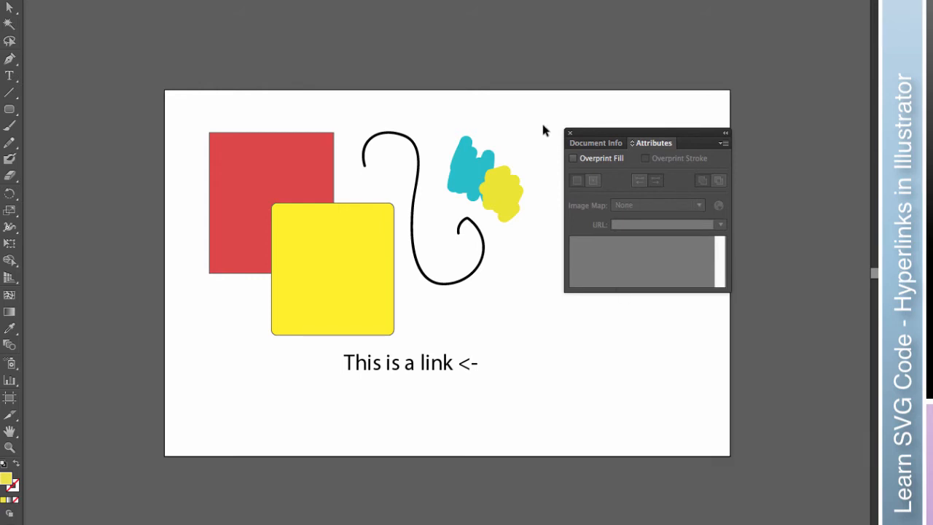
Step: Select the teal and yellow brush shapes together, and close and reopen the Attributes panel
click(571, 132)
drag(570, 144, 472, 171)
right_click(472, 170)
click(575, 134)
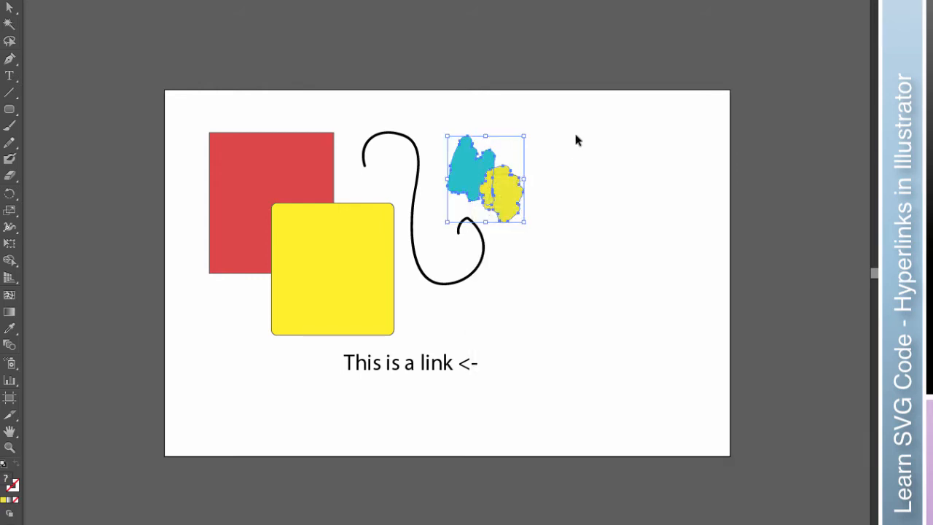
click(350, 2)
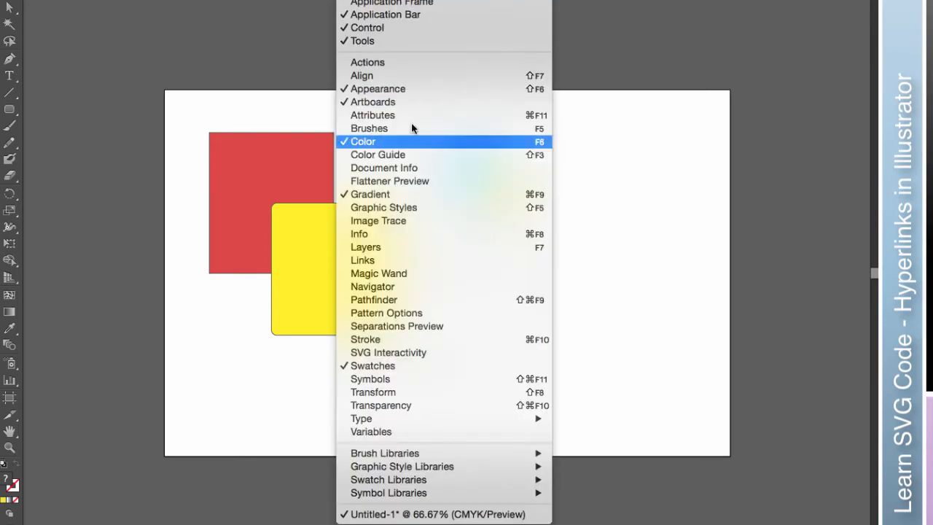
click(401, 113)
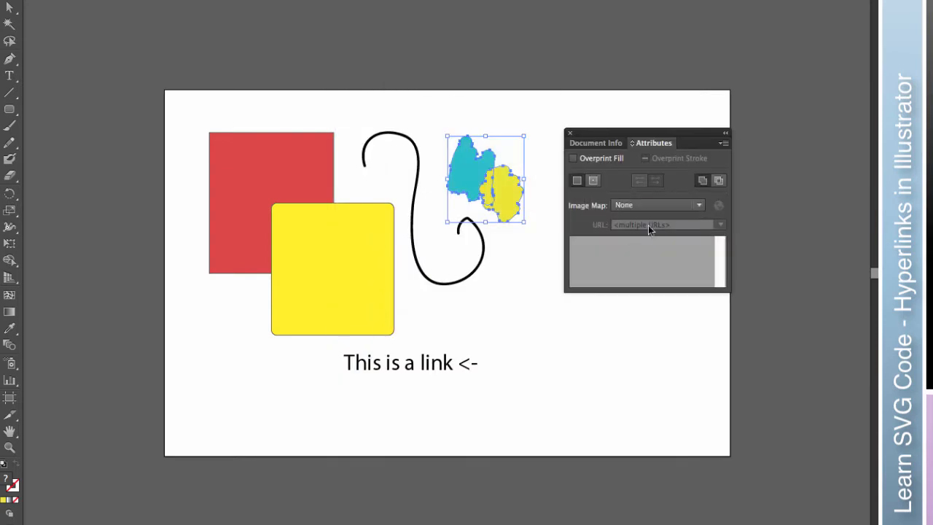
click(653, 205)
click(660, 252)
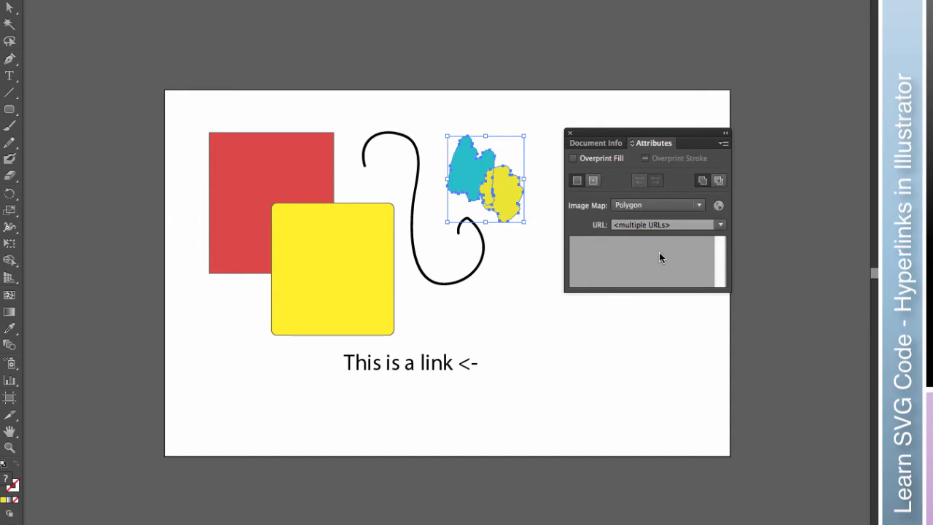
click(697, 225)
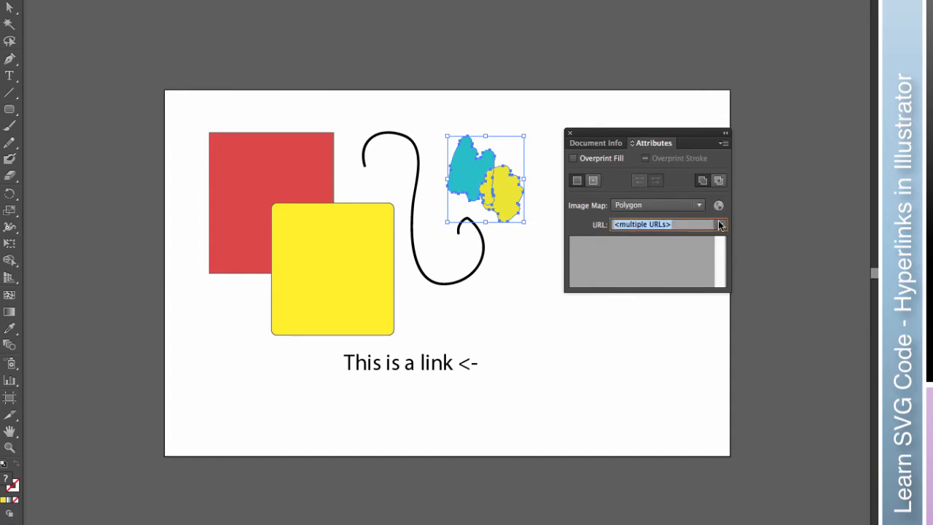
click(720, 225)
click(720, 224)
text(http)
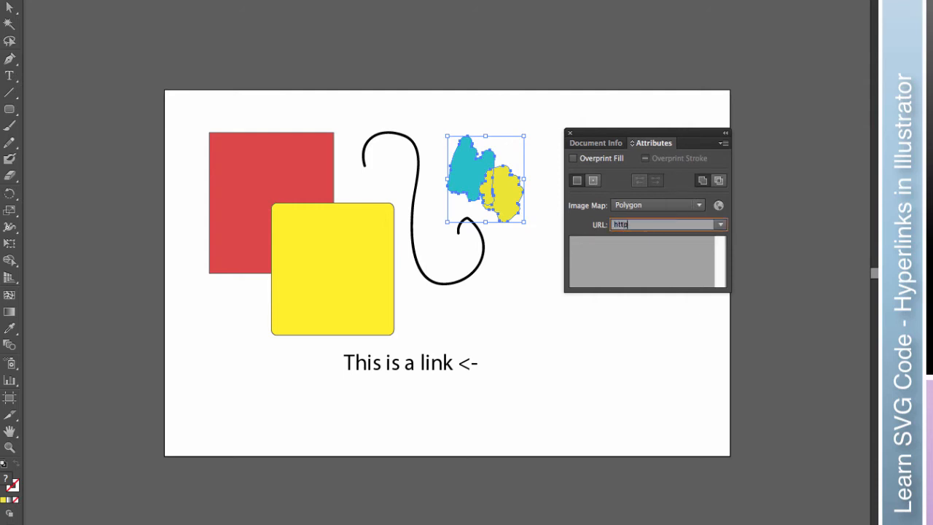
text(://www.yahoo.com)
key(Return)
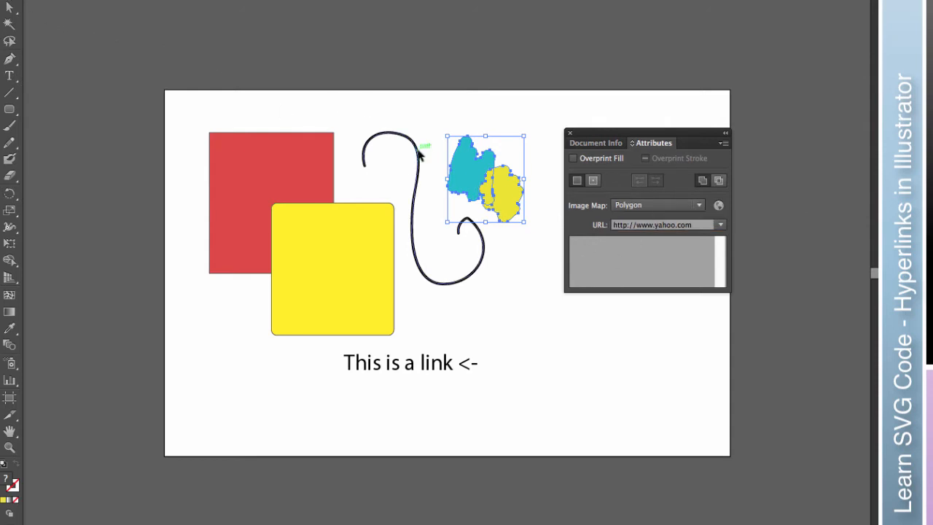
click(403, 111)
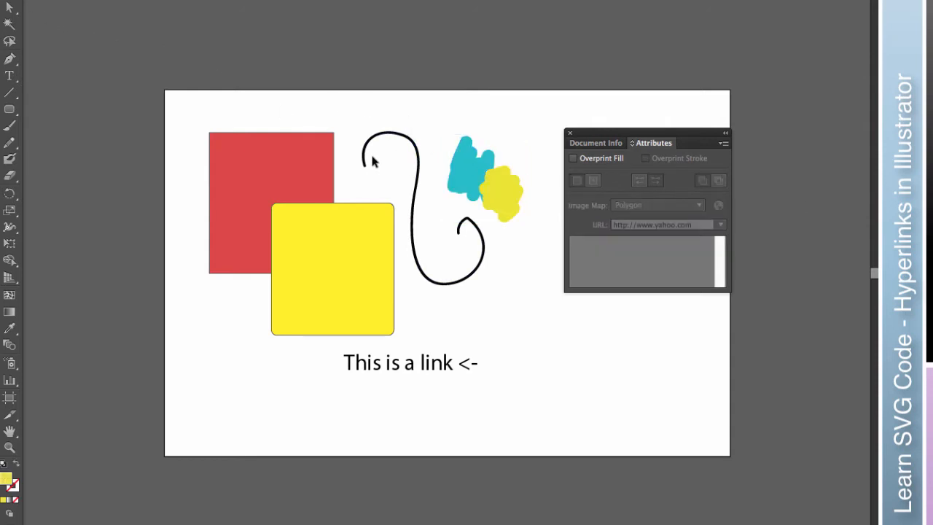
drag(404, 115, 369, 251)
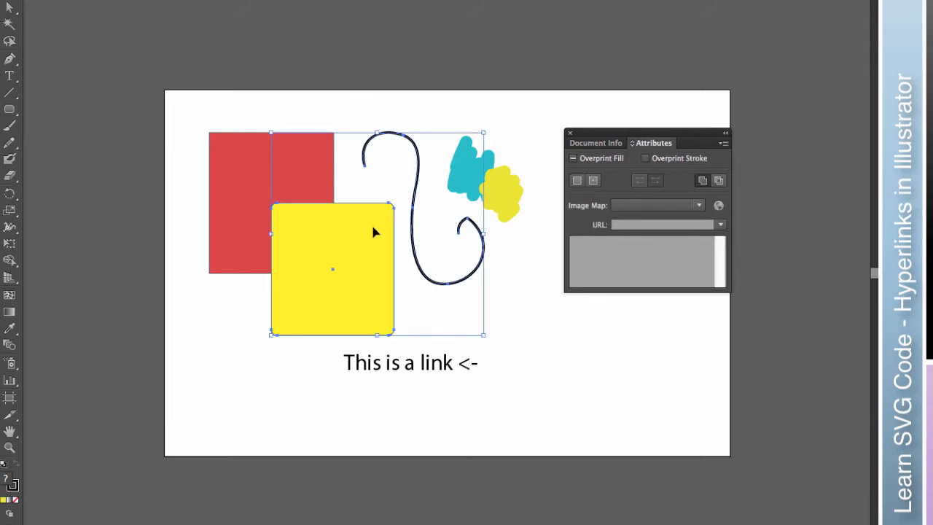
right_click(373, 232)
click(536, 336)
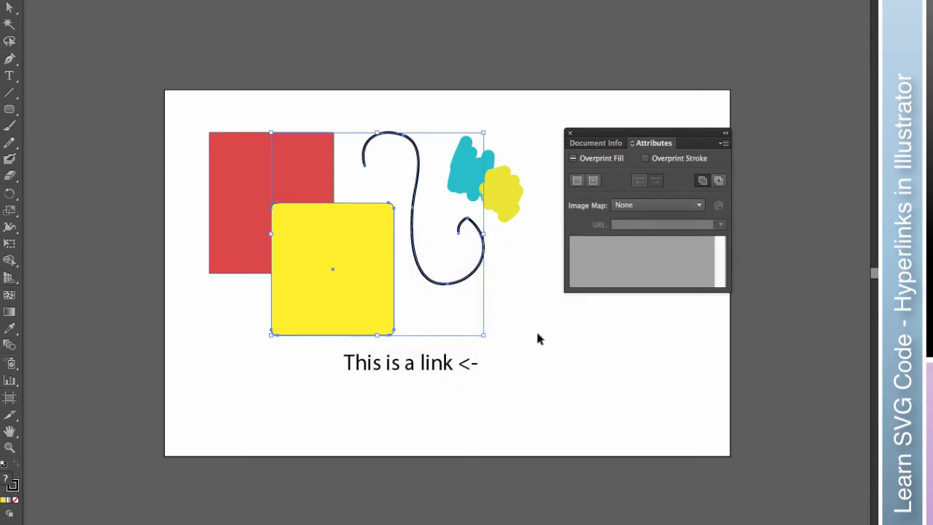
click(537, 337)
click(350, 248)
click(651, 204)
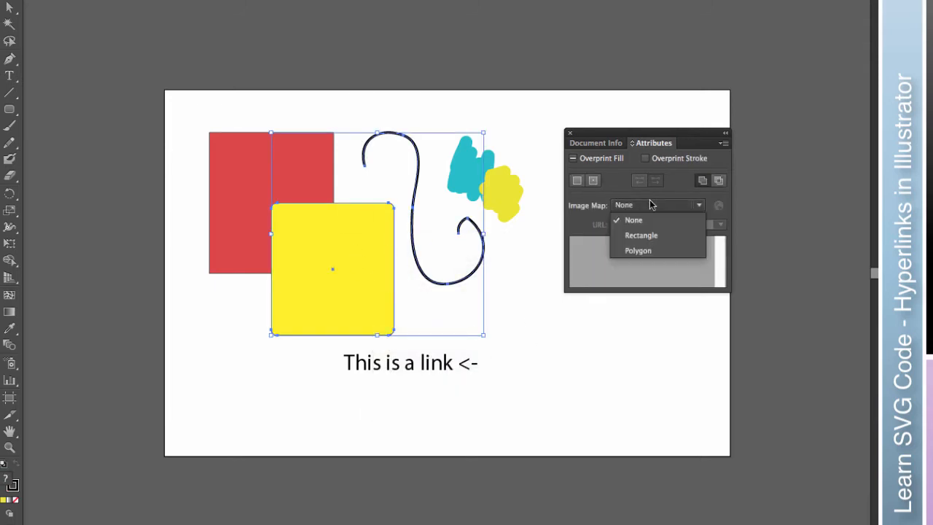
click(638, 250)
click(636, 226)
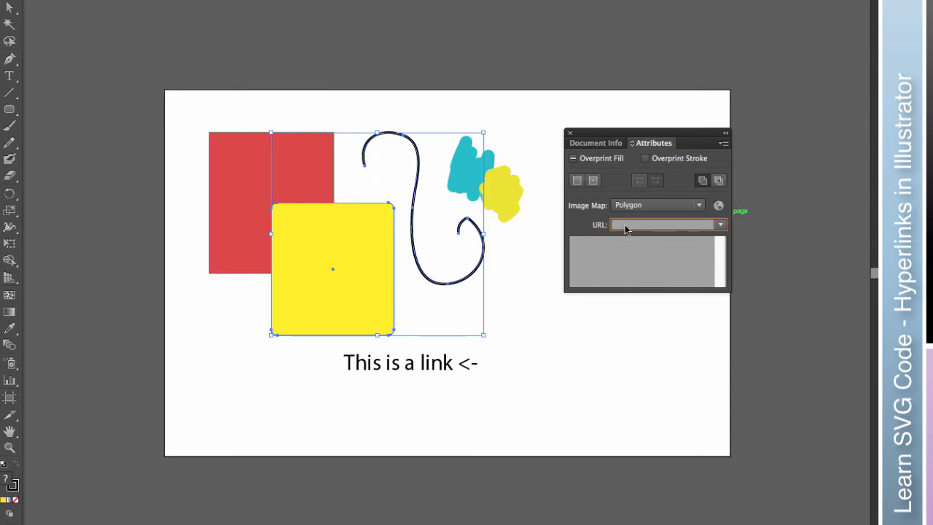
text(http://www.dogpile.)
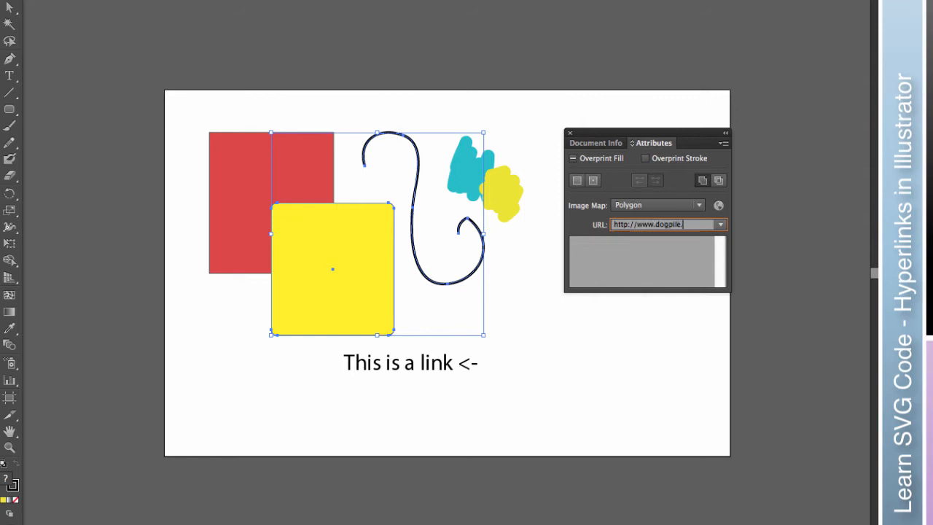
text(com)
click(390, 368)
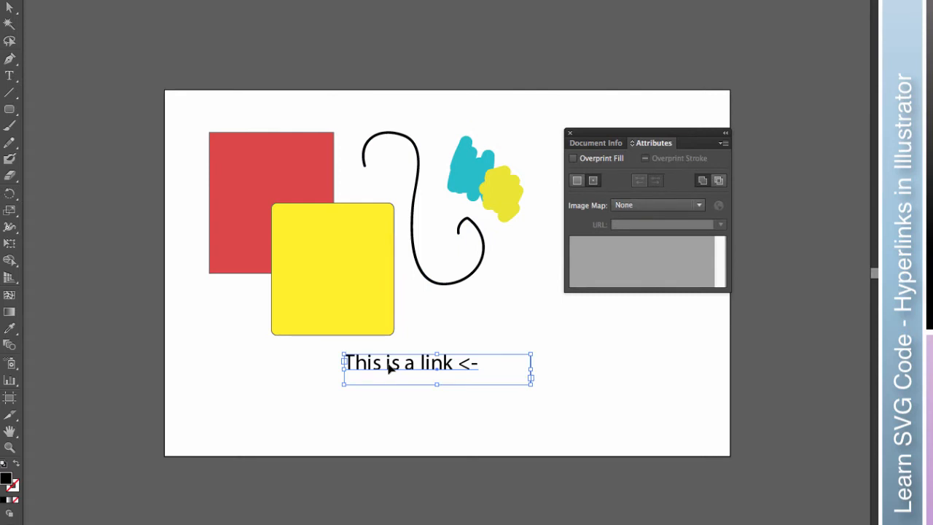
click(649, 203)
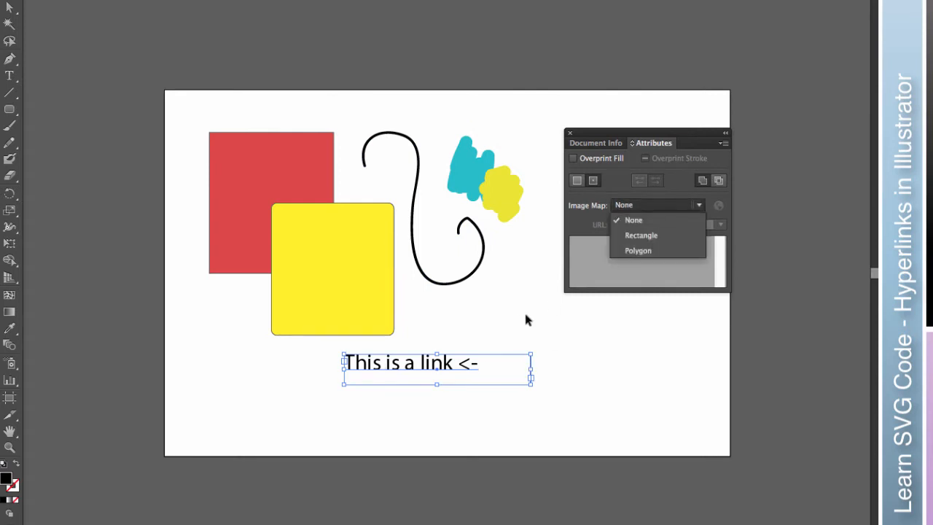
click(518, 311)
click(514, 316)
click(457, 365)
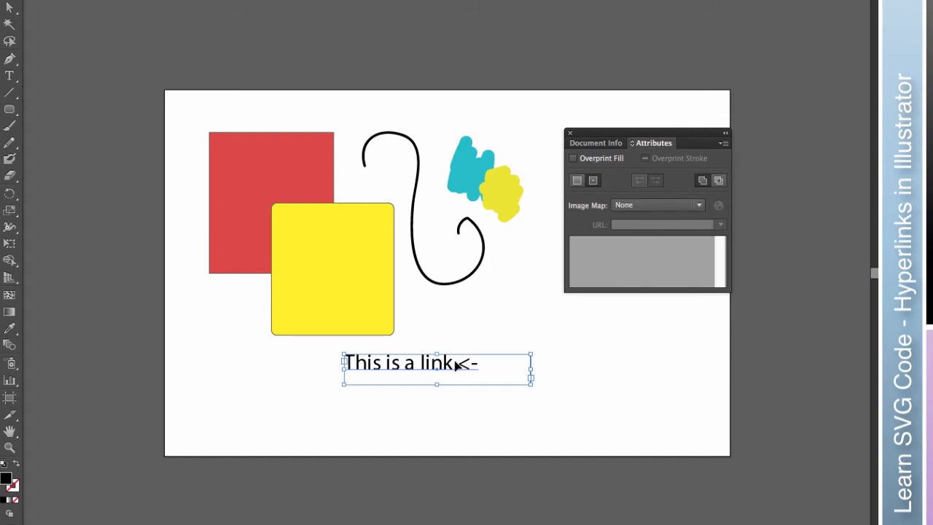
double_click(452, 363)
drag(454, 362, 421, 363)
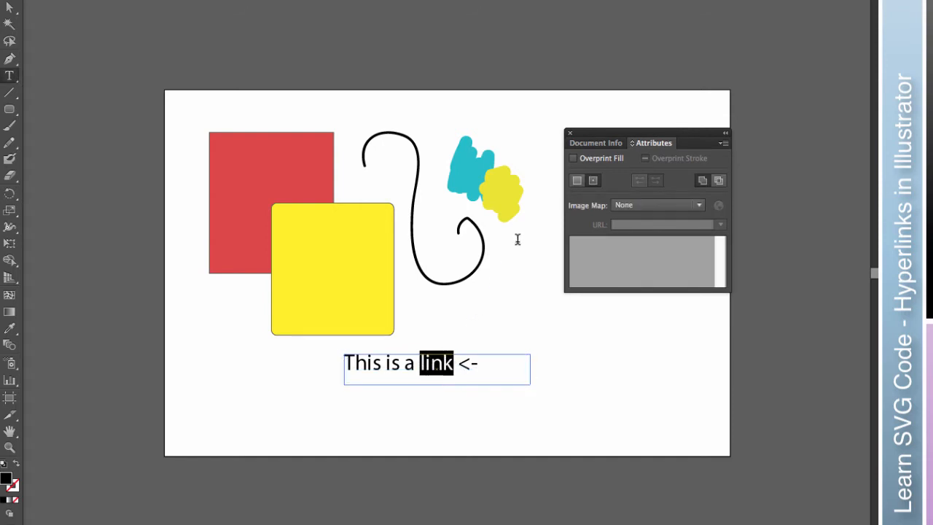
click(700, 205)
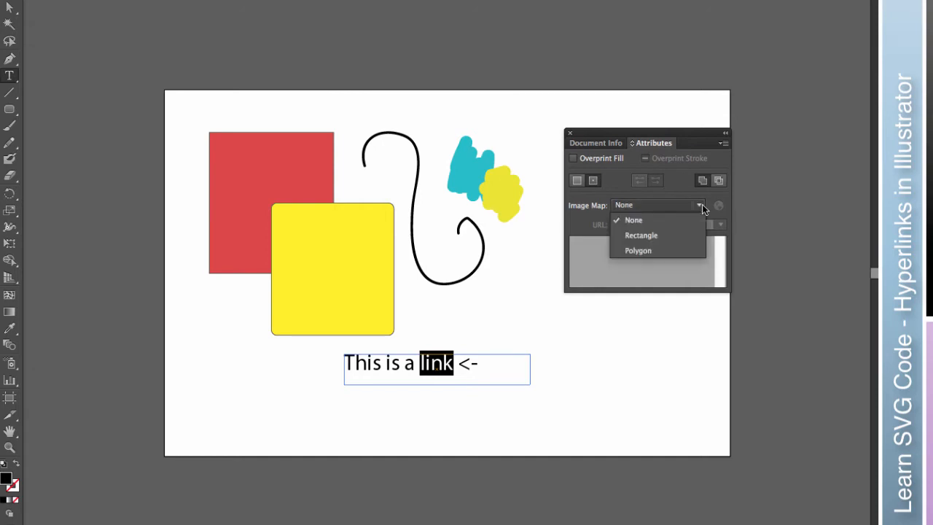
click(665, 250)
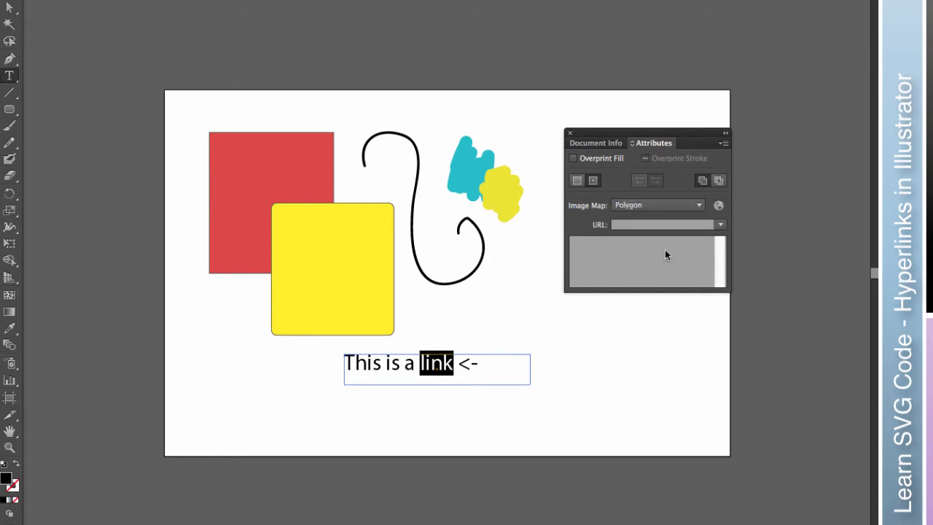
click(647, 226)
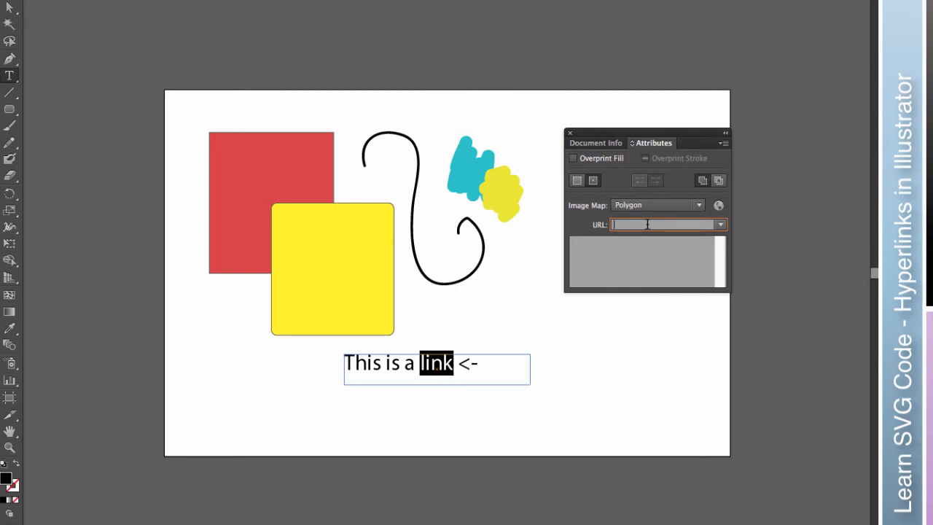
text(http://www.yippy.com)
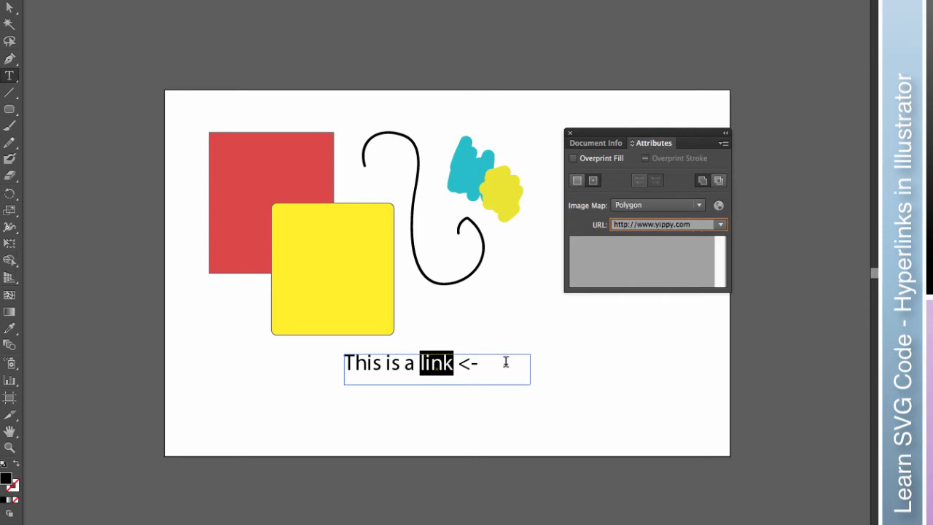
Step: Leave text editing with the Selection tool, close the Attributes panel, and deselect the text area
click(531, 369)
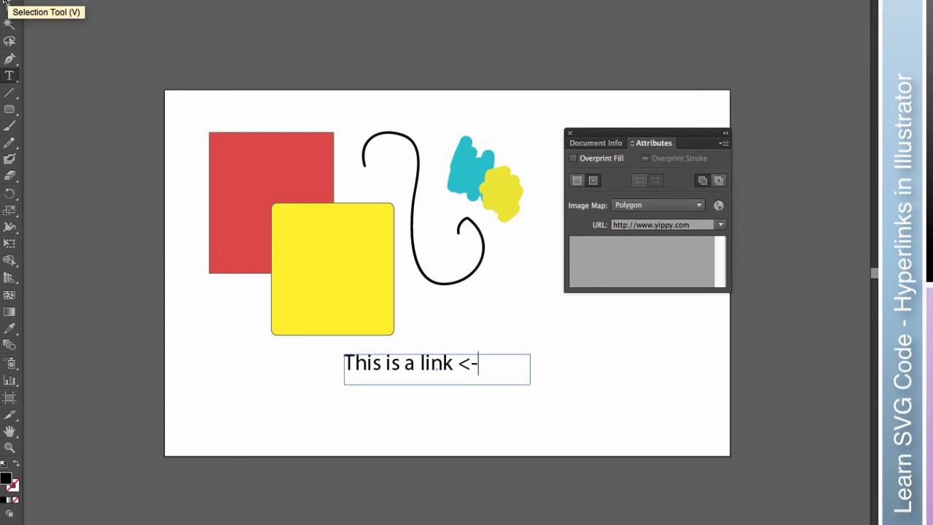
click(7, 5)
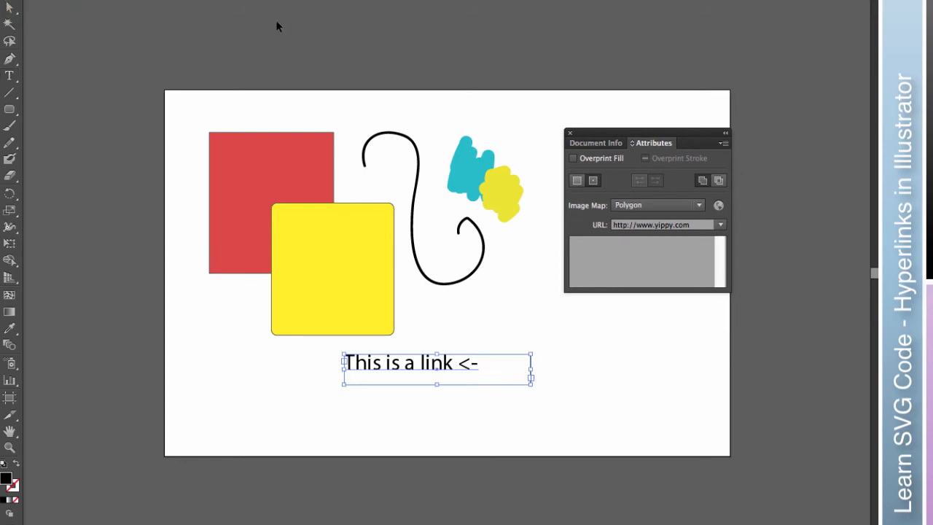
click(572, 134)
click(741, 246)
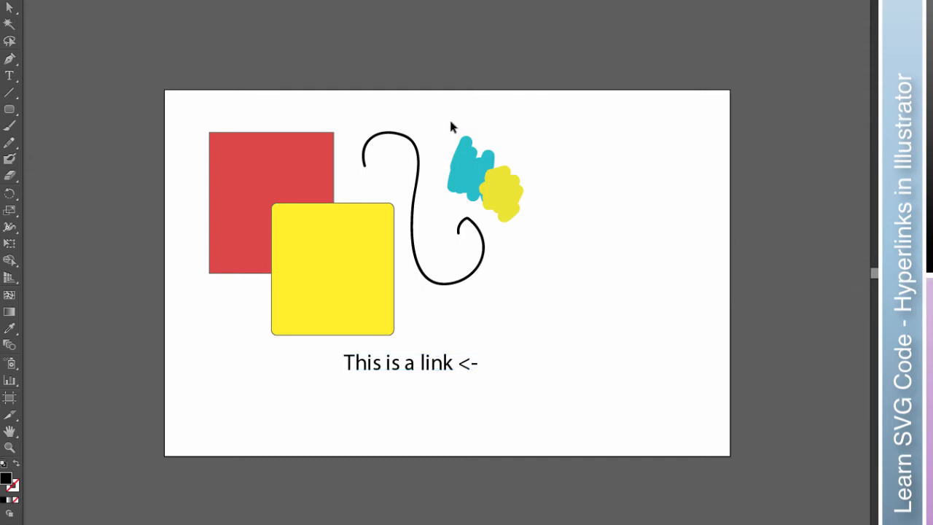
Step: Save the document to the Desktop as links in SVG format, using the SVG 1.1 profile
key(f)
click(89, 7)
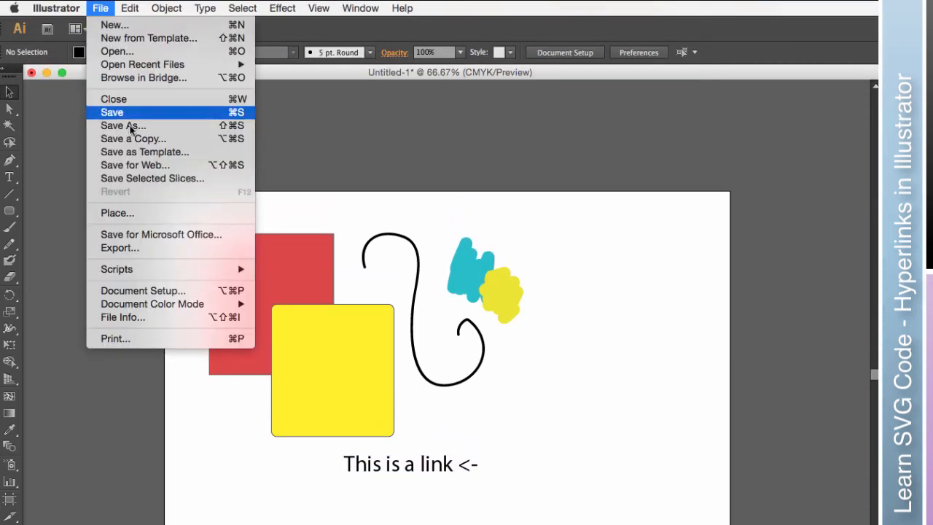
click(144, 128)
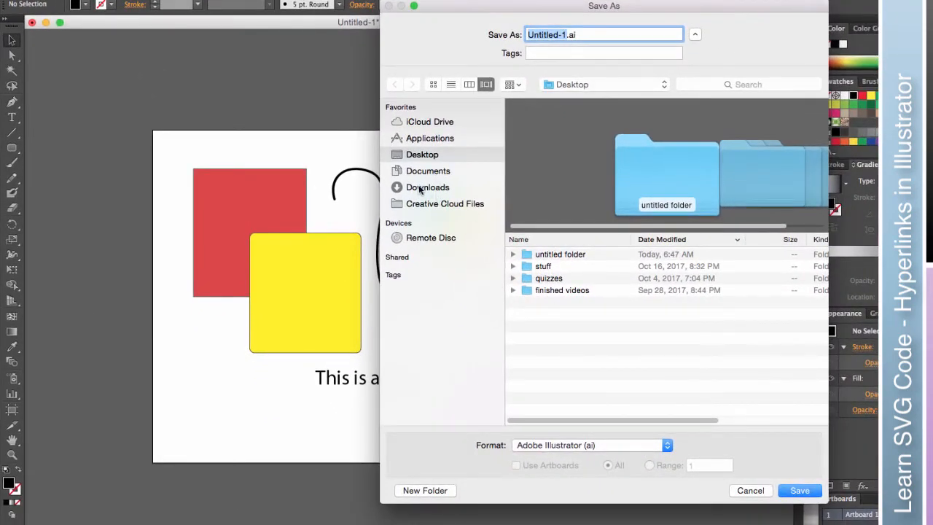
click(626, 447)
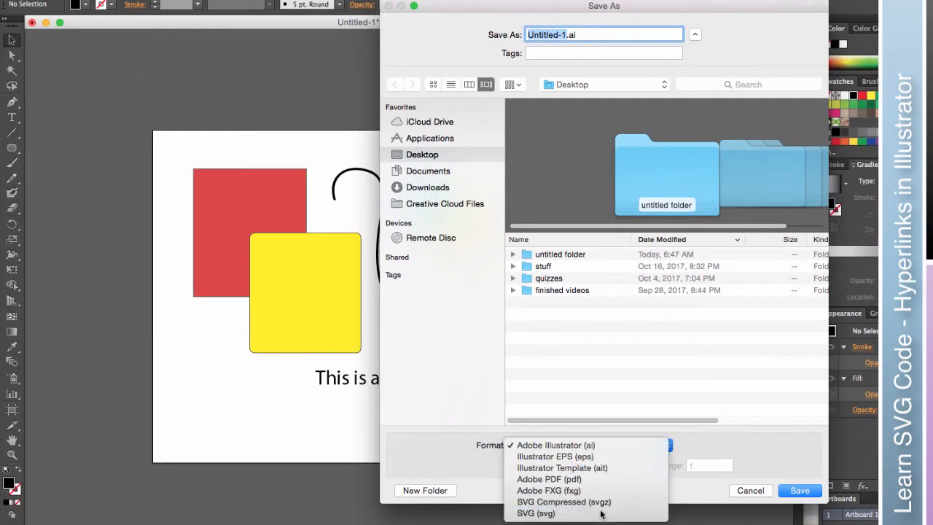
click(642, 512)
key(BackSpace)
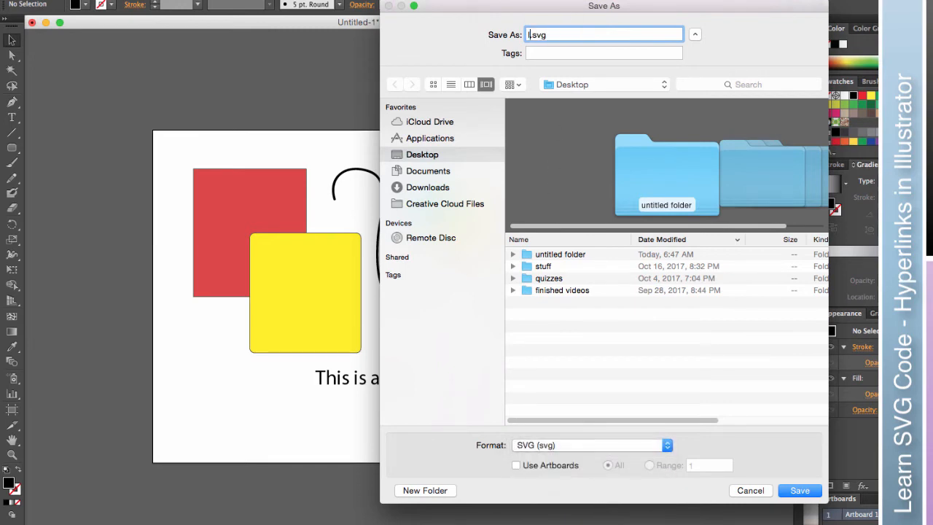
text(links)
click(795, 490)
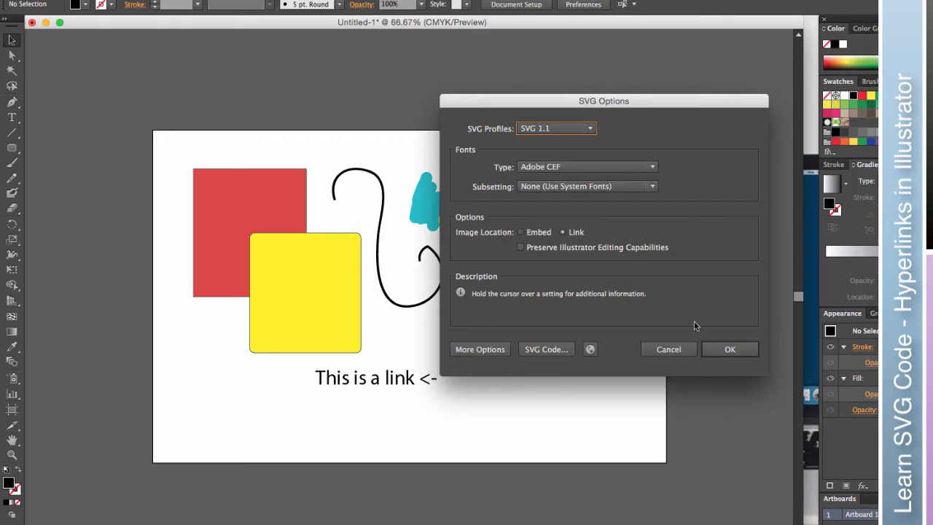
click(730, 350)
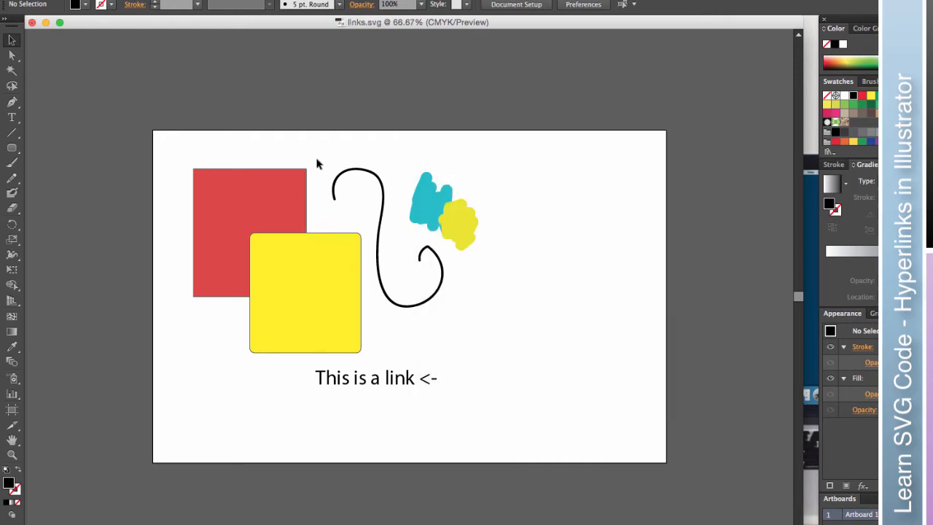
Step: Minimize the document window and open links.svg from the desktop in TextEdit
click(46, 22)
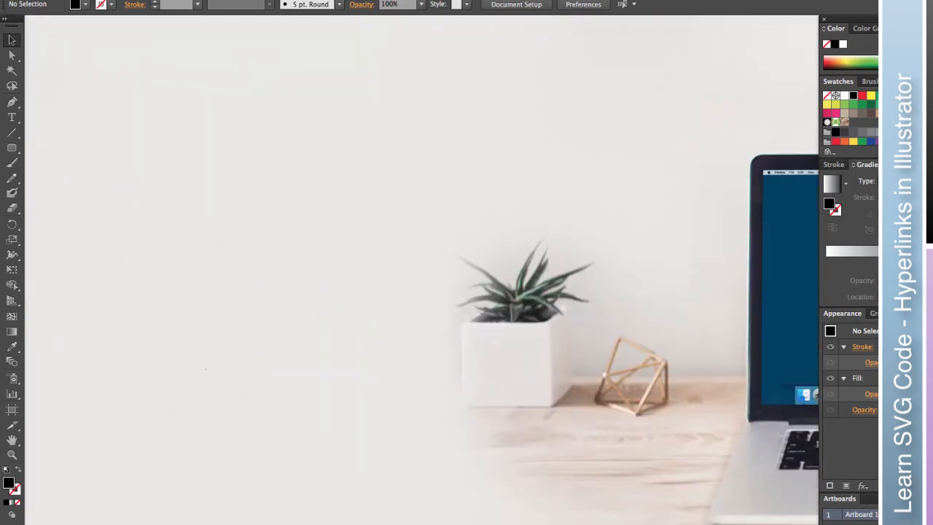
click(301, 152)
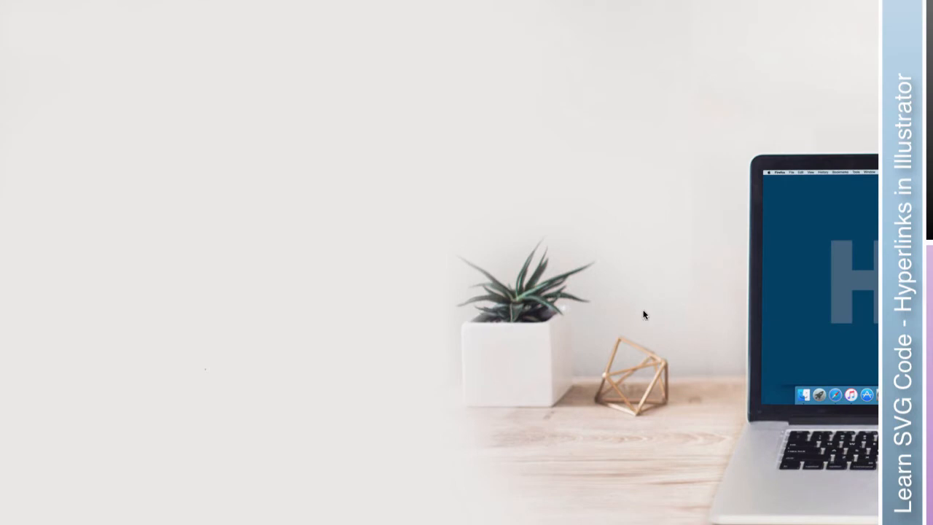
right_click(378, 235)
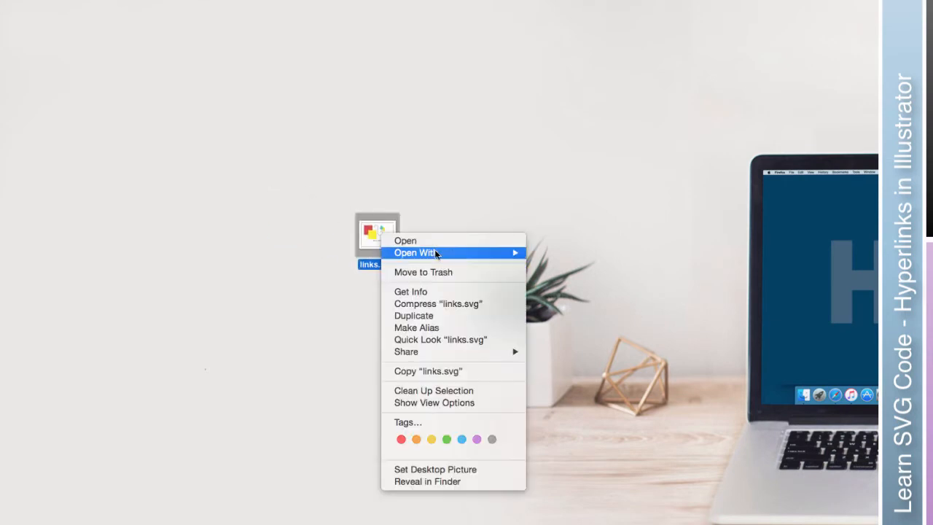
mouse_move(436, 253)
click(570, 357)
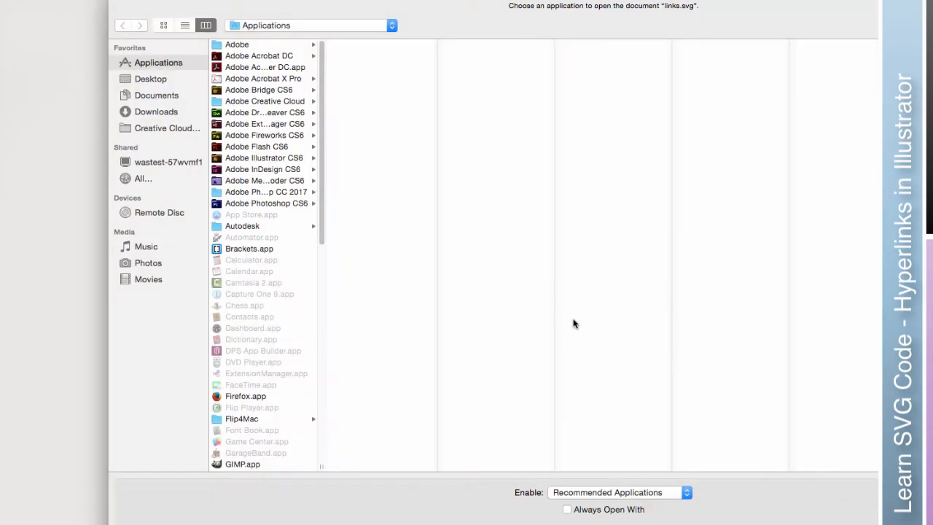
scroll(277, 304, down, 10)
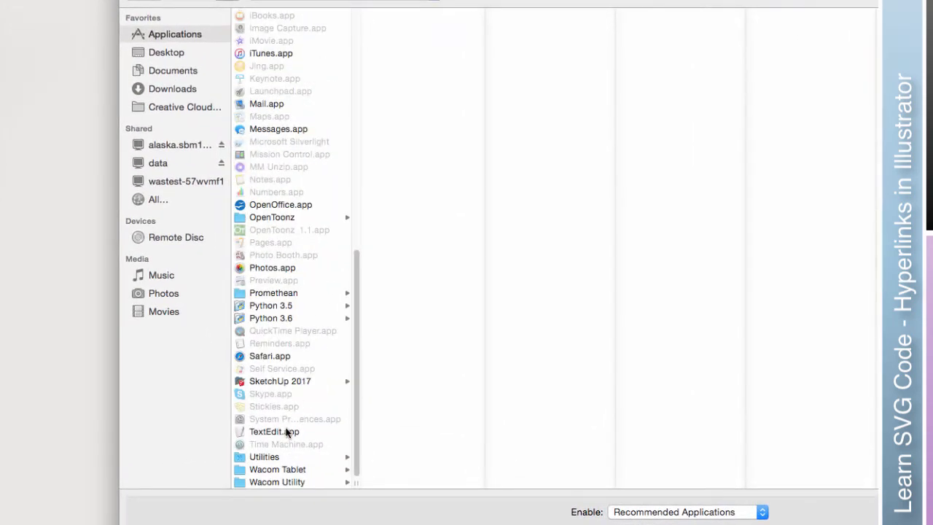
click(252, 431)
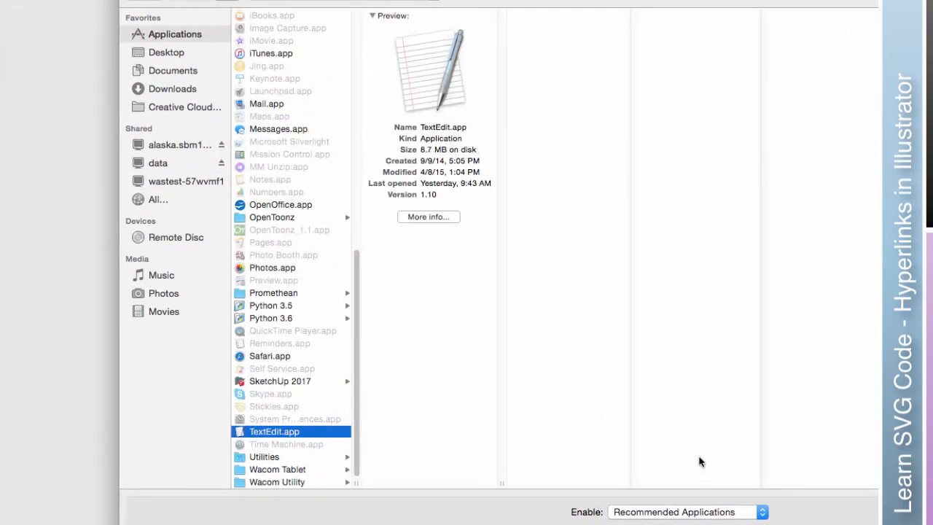
key(Return)
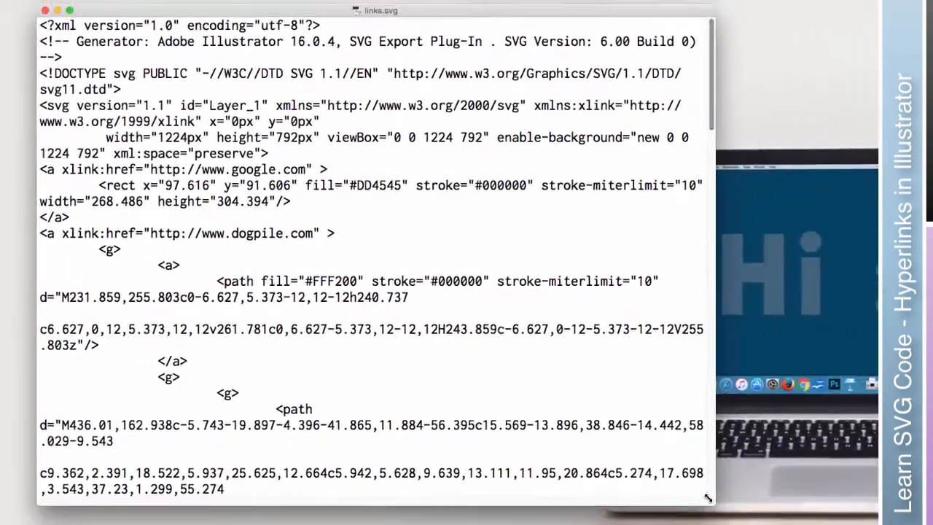
drag(707, 498, 902, 498)
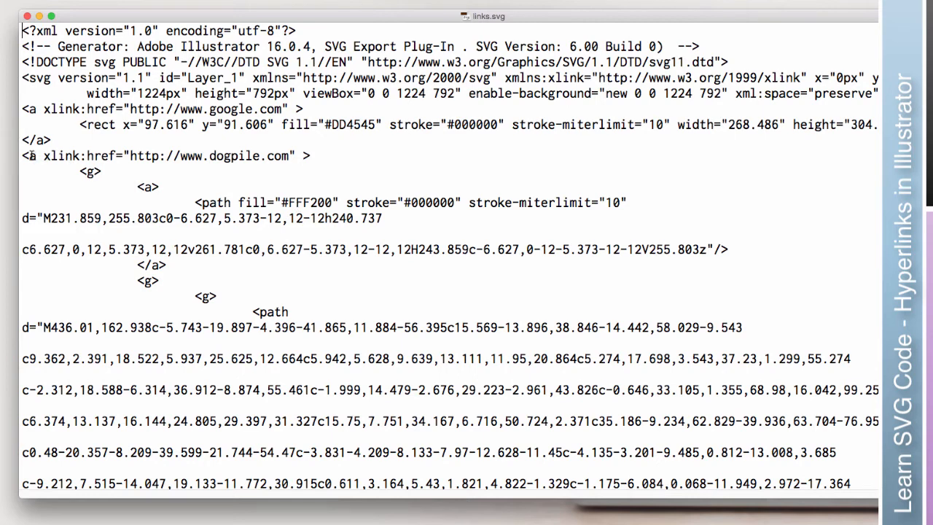
click(22, 108)
key(Return)
key(Return)
key(Return)
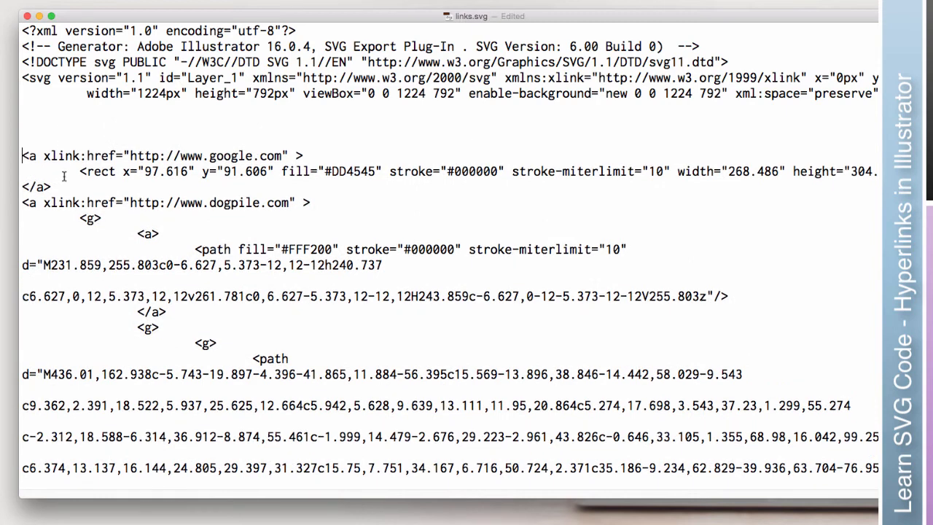
click(63, 182)
key(Return)
key(Return)
key(Return)
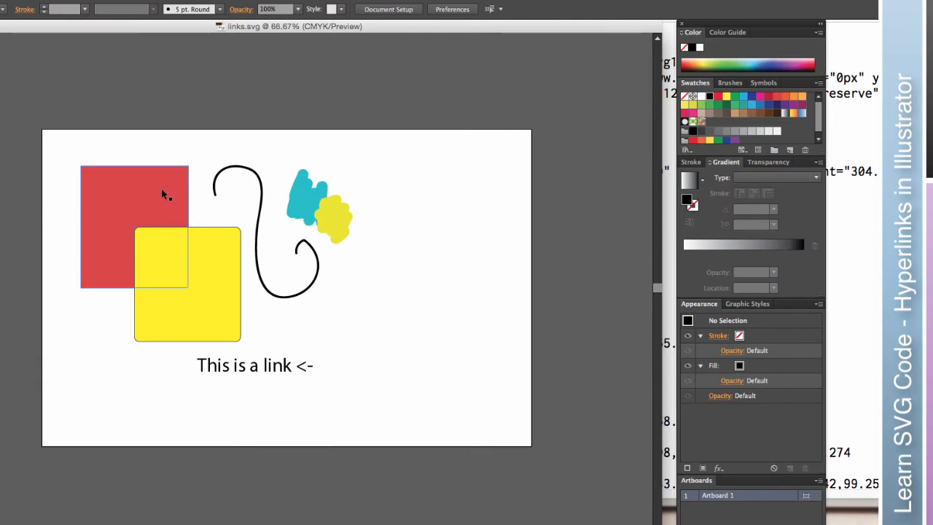
Step: Switch to Illustrator, select the red square, and check its fill's hex code in the Color Picker without changing it
click(162, 191)
double_click(740, 365)
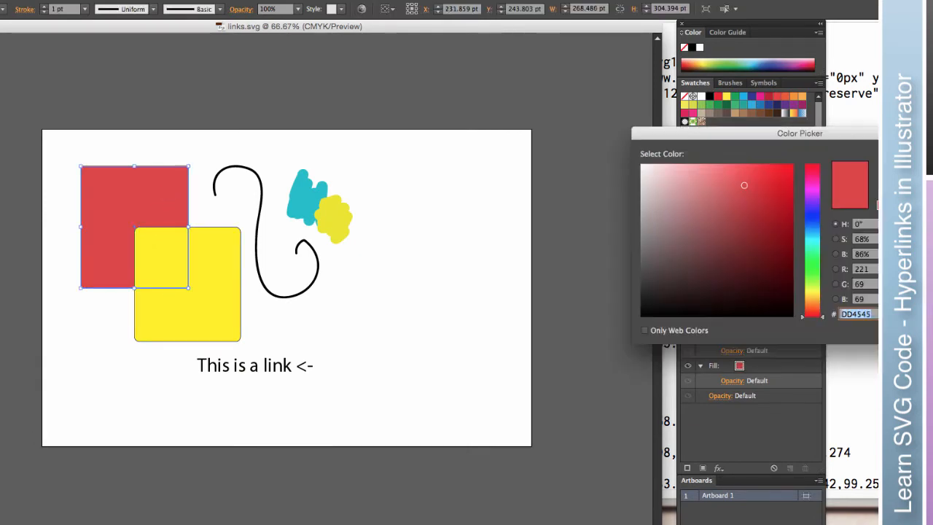
key(Escape)
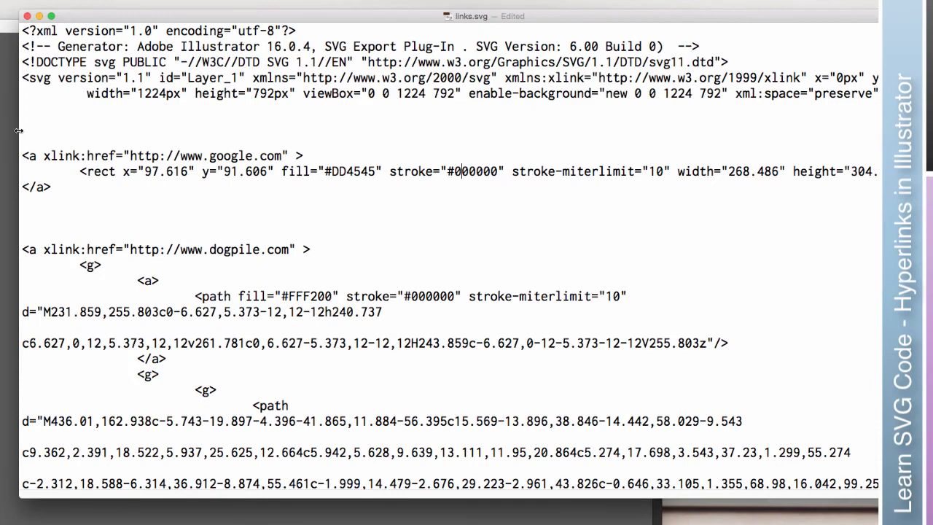
Step: Narrow the TextEdit window to uncover the artwork's squares, and examine the google.com and dogpile.com link elements in the code
drag(19, 130, 270, 130)
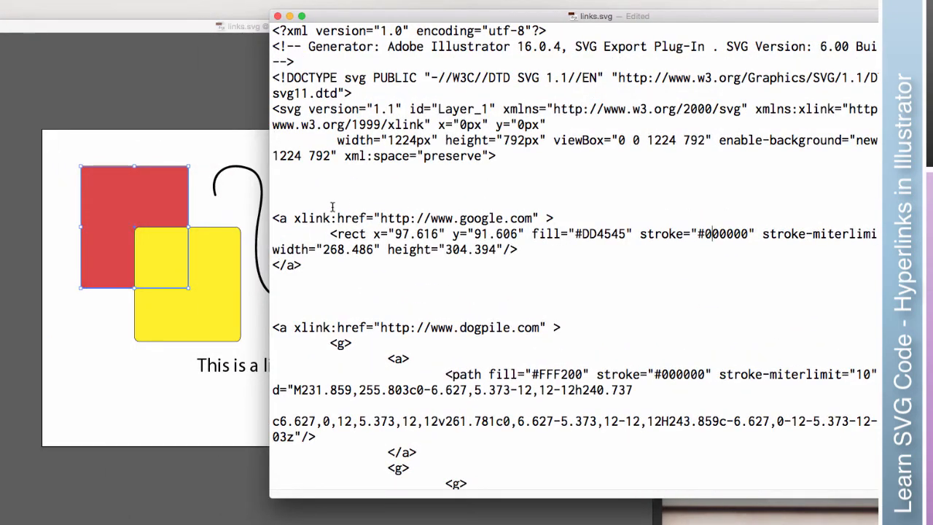
drag(278, 218, 546, 218)
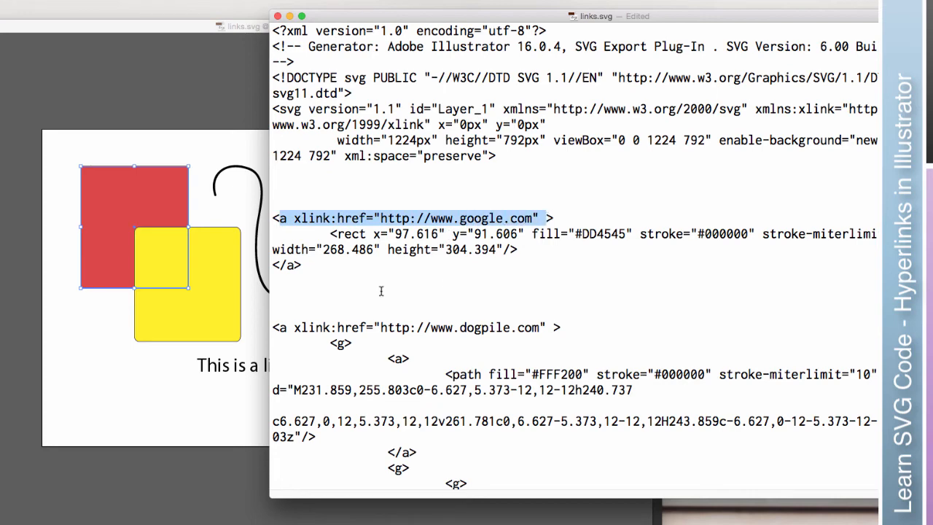
click(302, 277)
scroll(347, 293, down, 3)
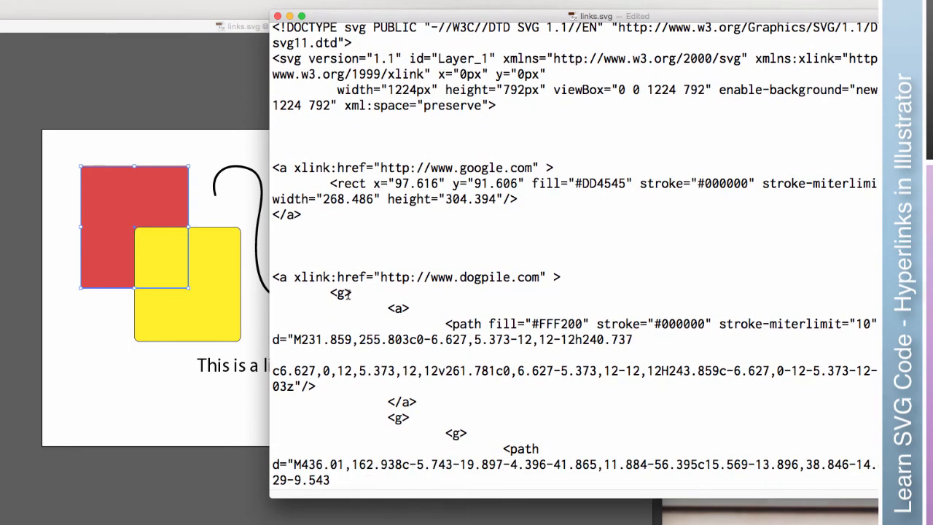
scroll(348, 293, down, 3)
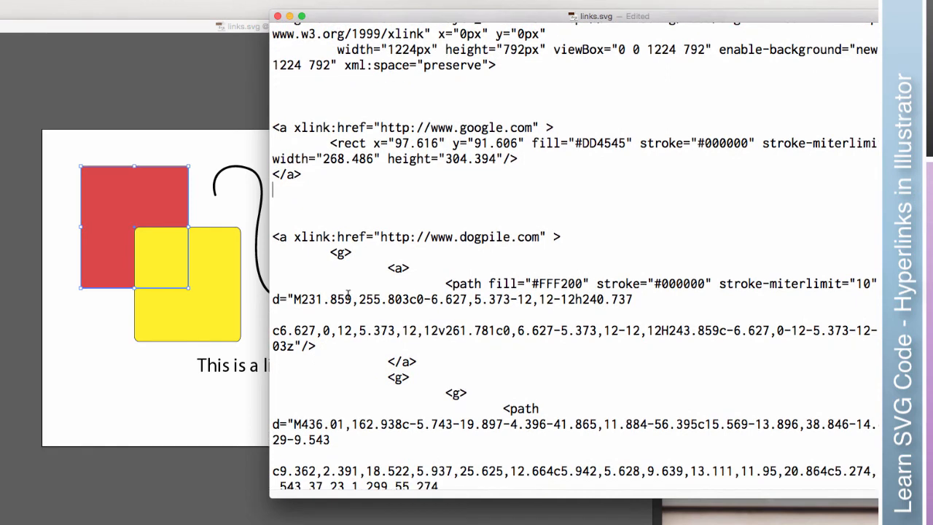
scroll(348, 295, down, 1)
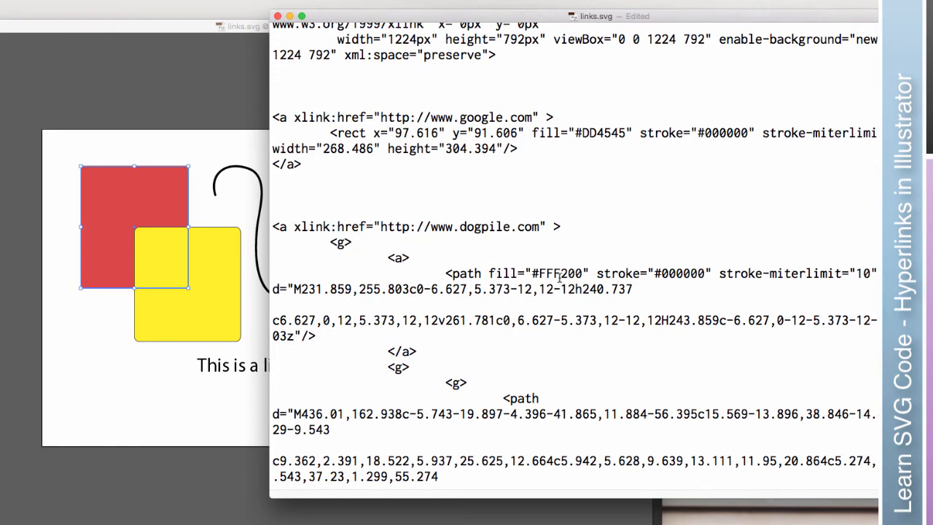
Step: Return to Illustrator and select the grouped yellow rounded rectangle and curve, then the yellow brush shape, to compare them with the code
click(204, 279)
click(202, 276)
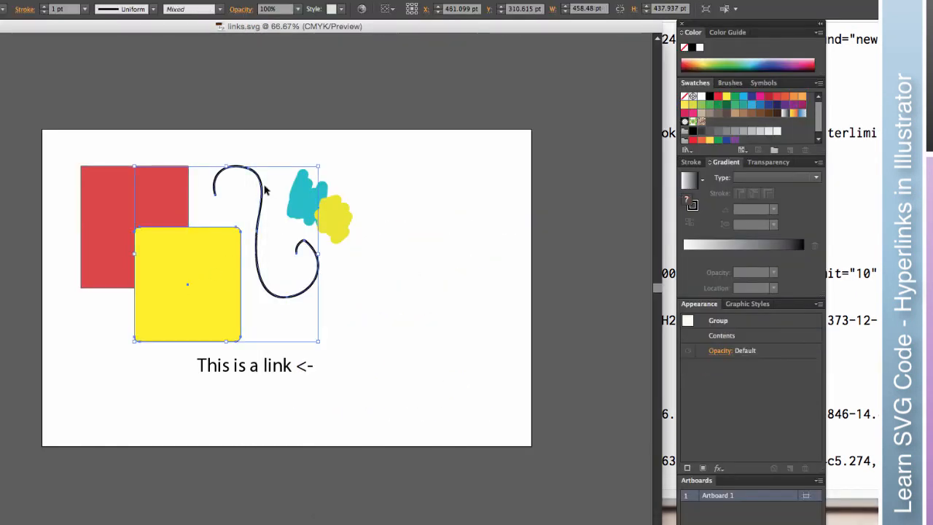
click(304, 154)
click(315, 191)
click(325, 208)
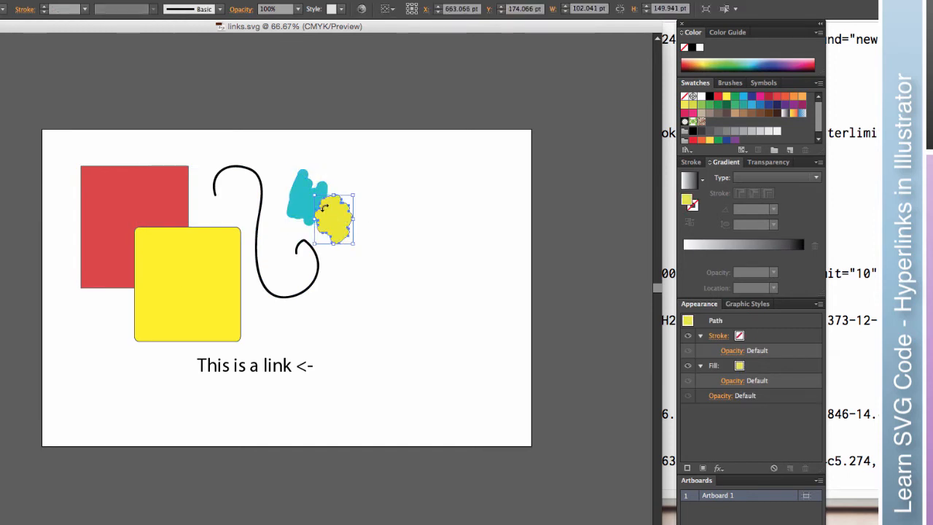
Step: Select the teal brush shape and show the Layers panel beside the artwork to examine the stacking order of its objects
click(323, 207)
click(333, 212)
click(312, 201)
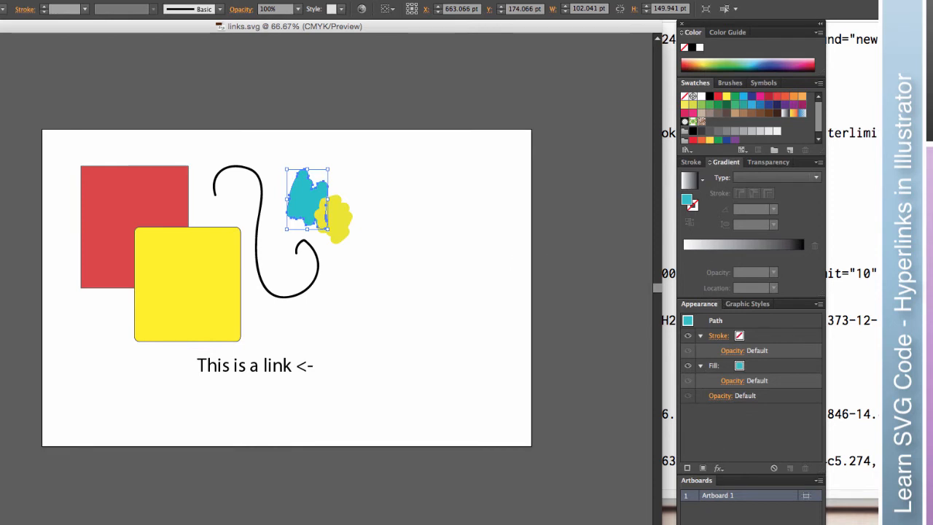
click(207, 0)
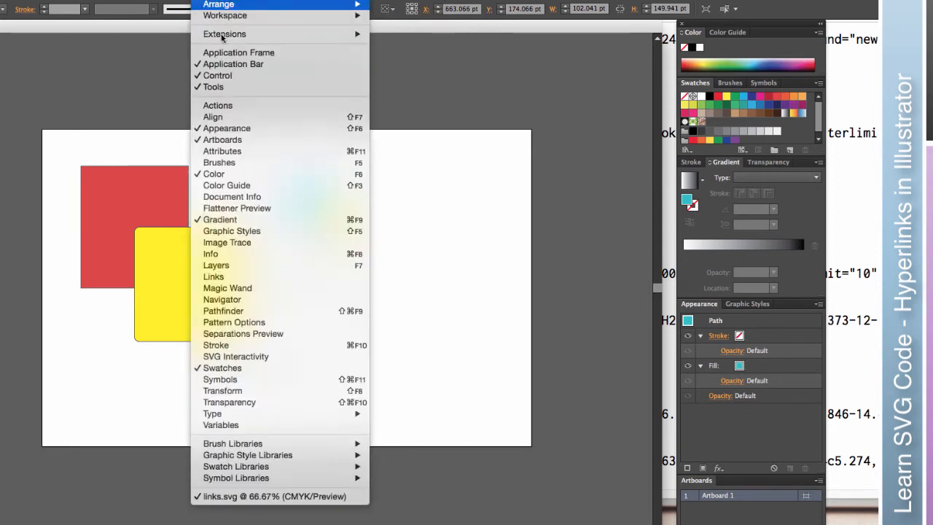
click(239, 265)
drag(513, 307, 496, 187)
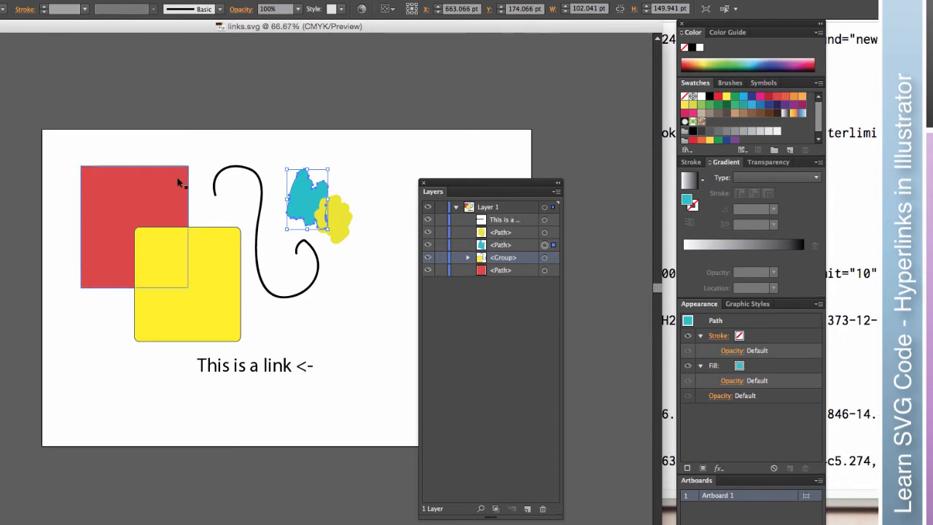
Step: Switch to TextEdit and trace the dogpile.com link's group from its opening g tag to the closing tags before the yahoo.com link
click(877, 231)
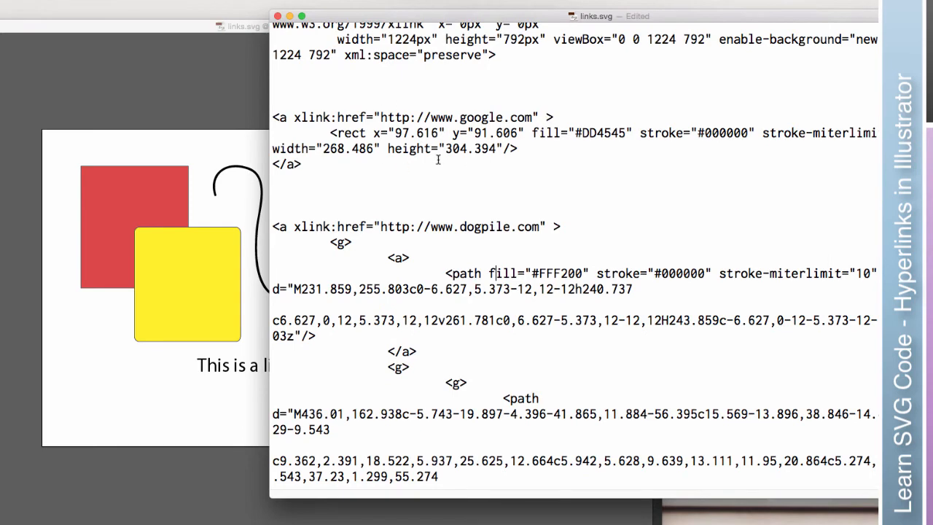
click(198, 64)
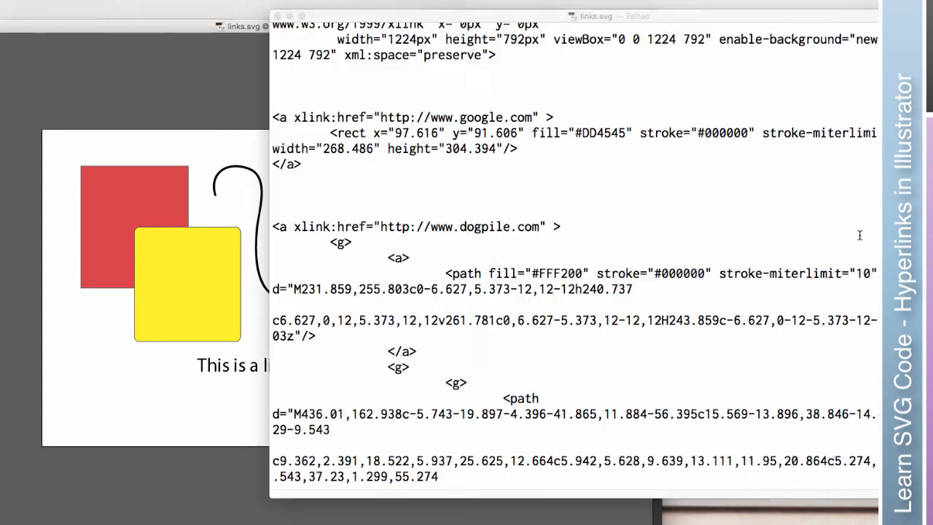
click(858, 240)
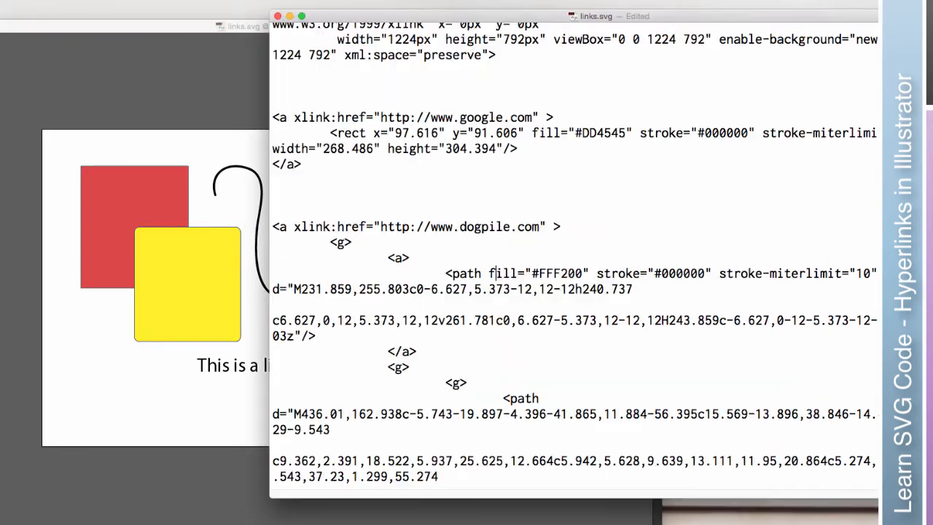
drag(352, 245, 332, 246)
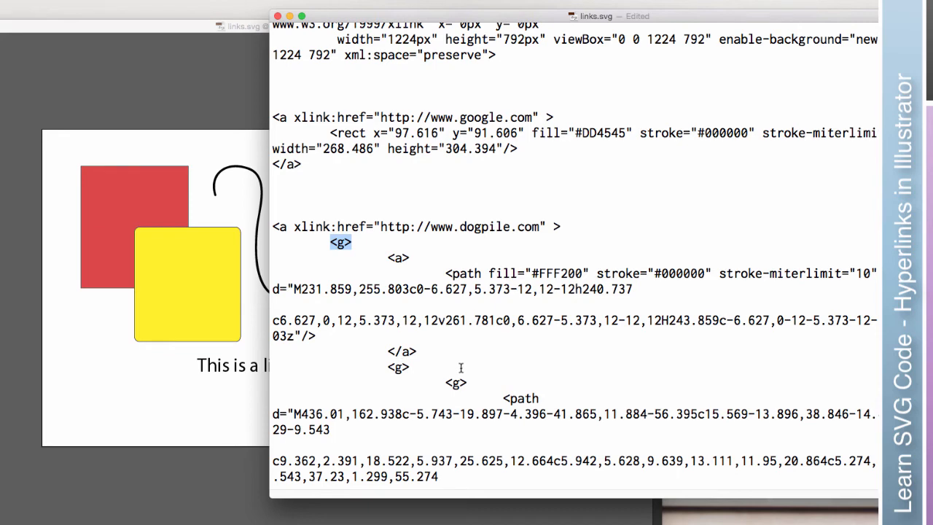
scroll(462, 364, down, 2)
scroll(461, 364, down, 6)
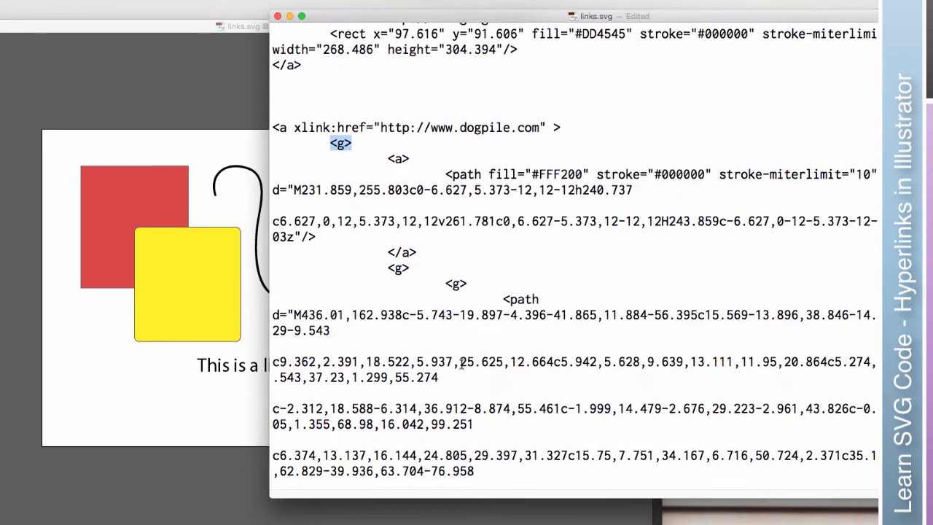
scroll(461, 364, down, 8)
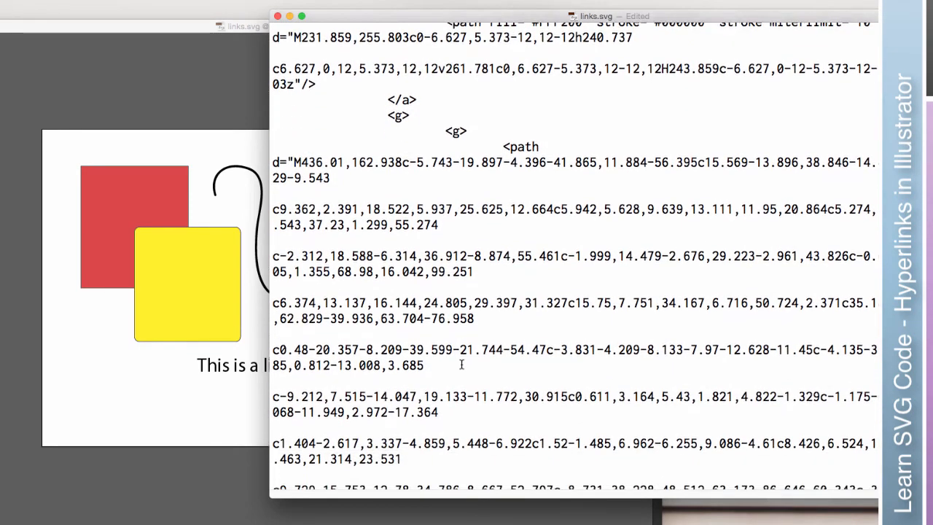
scroll(461, 364, down, 4)
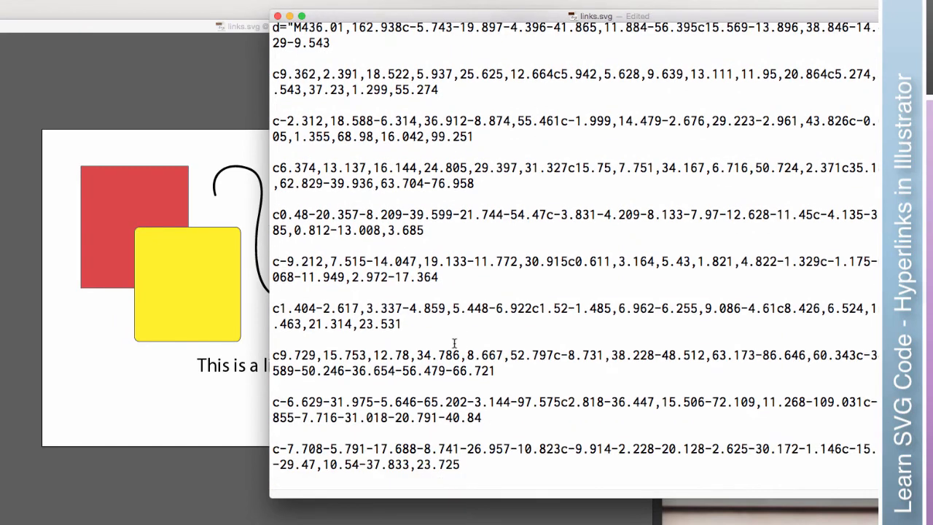
scroll(454, 343, down, 10)
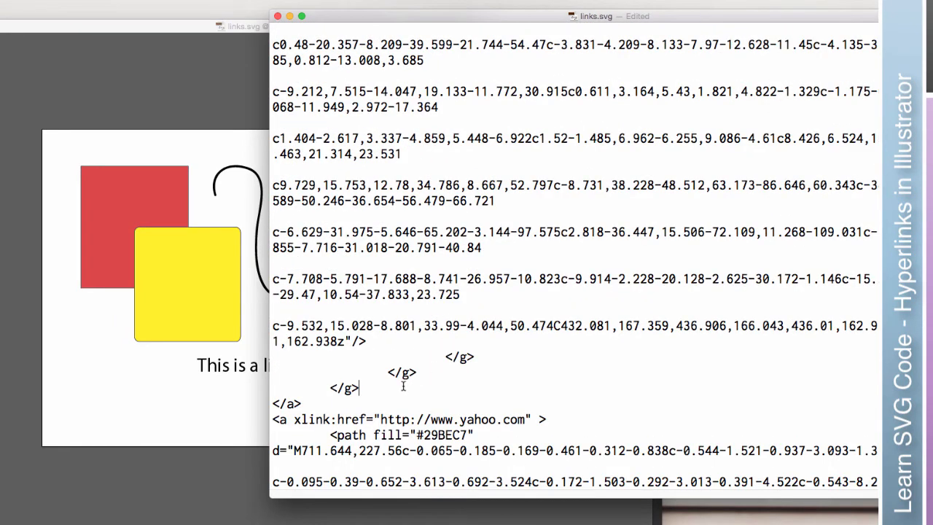
key(Down)
key(Return)
key(Return)
key(Return)
key(Return)
key(Return)
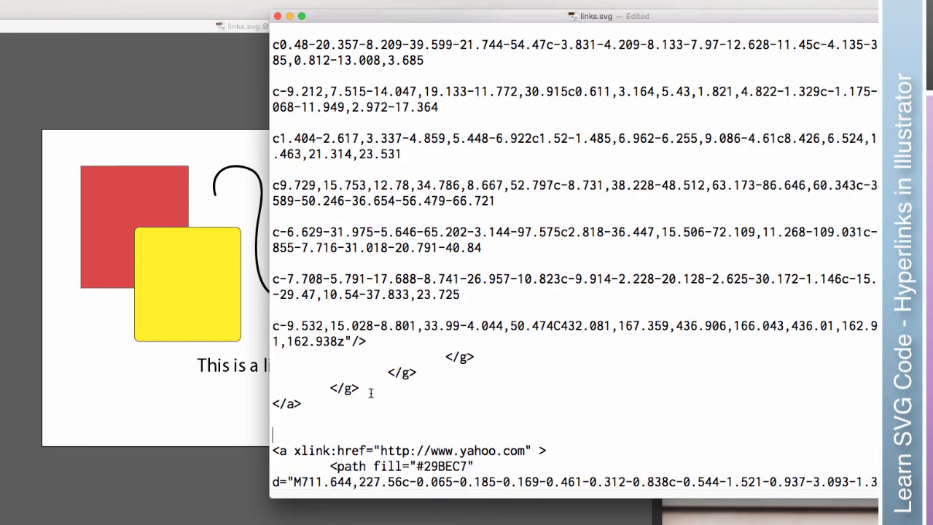
Step: Examine the dogpile.com link's nested closing tags, its xlink:href attribute, and the empty a tag inside its group
click(471, 357)
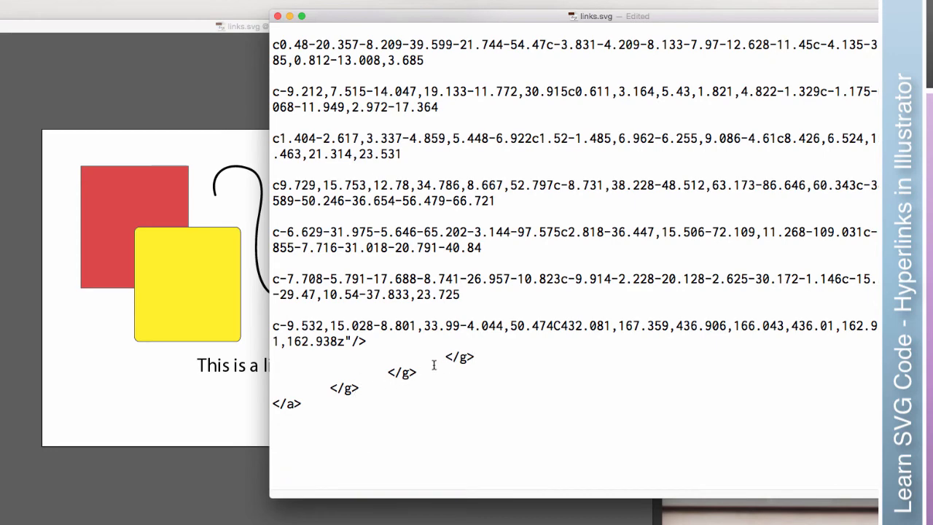
scroll(371, 389, up, 8)
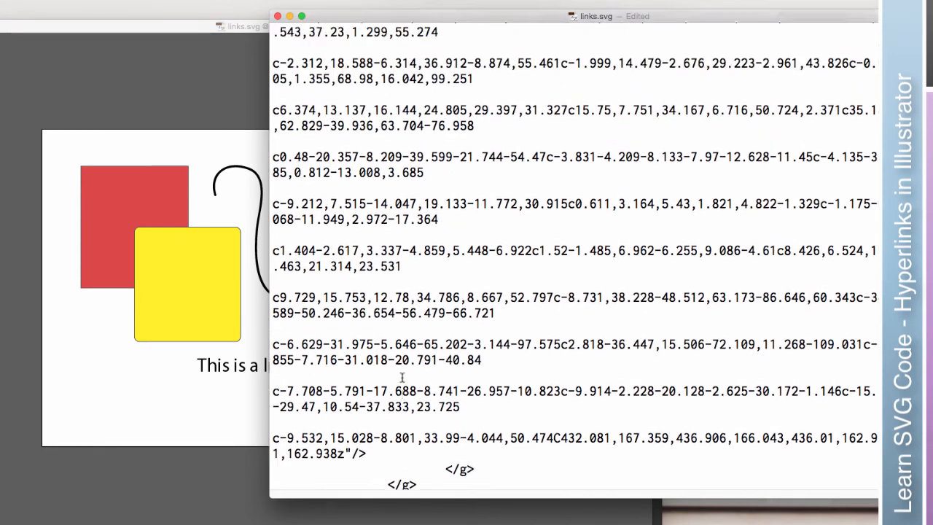
scroll(400, 376, up, 10)
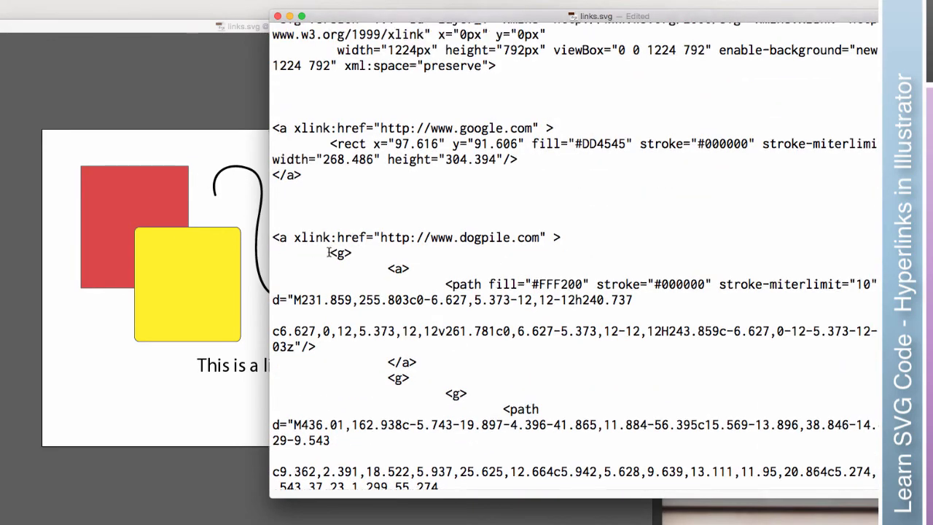
scroll(333, 248, up, 2)
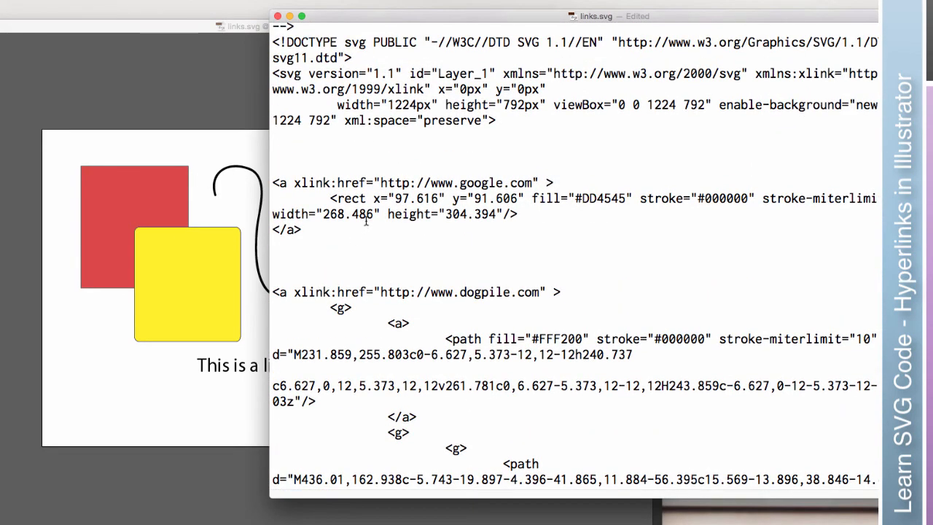
scroll(474, 233, down, 2)
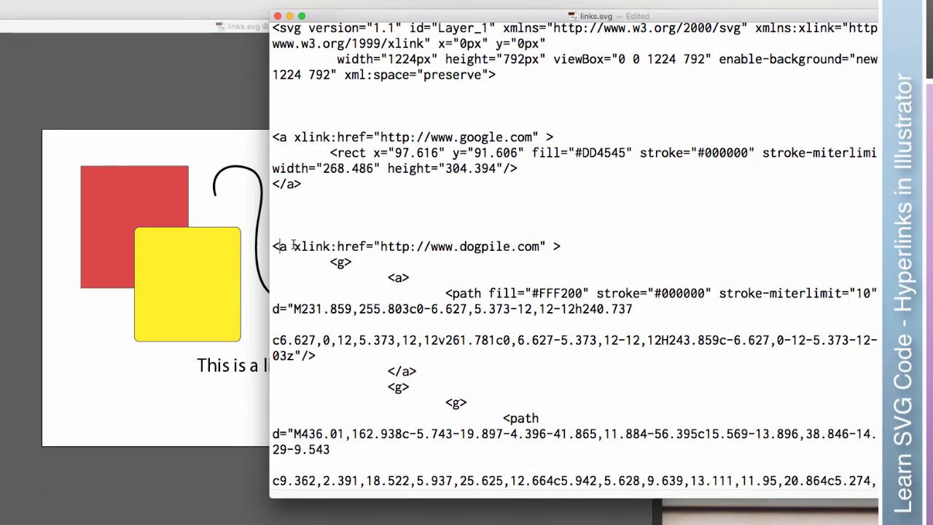
drag(293, 246, 546, 246)
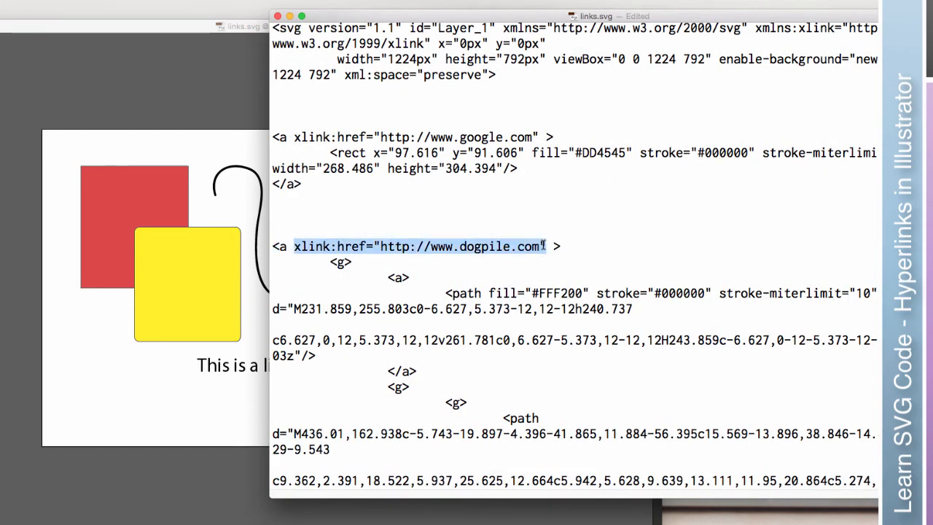
click(415, 246)
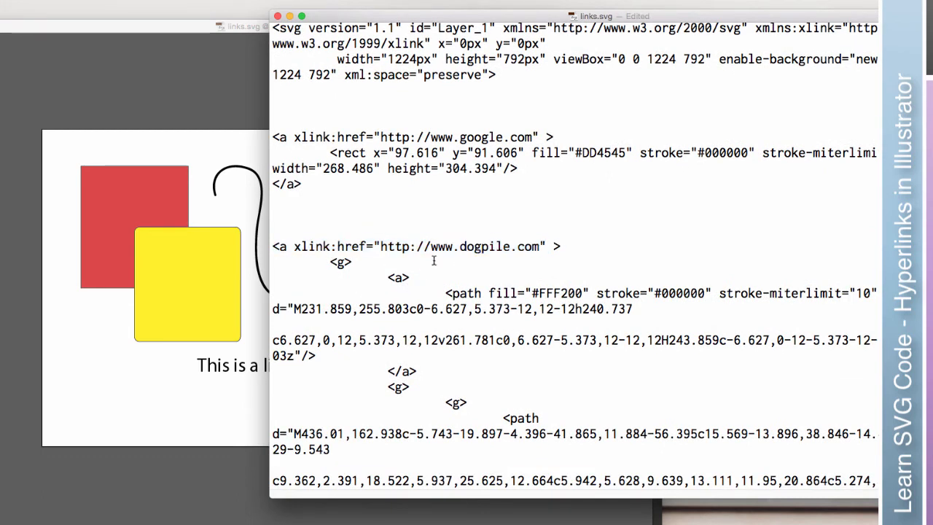
scroll(432, 260, down, 1)
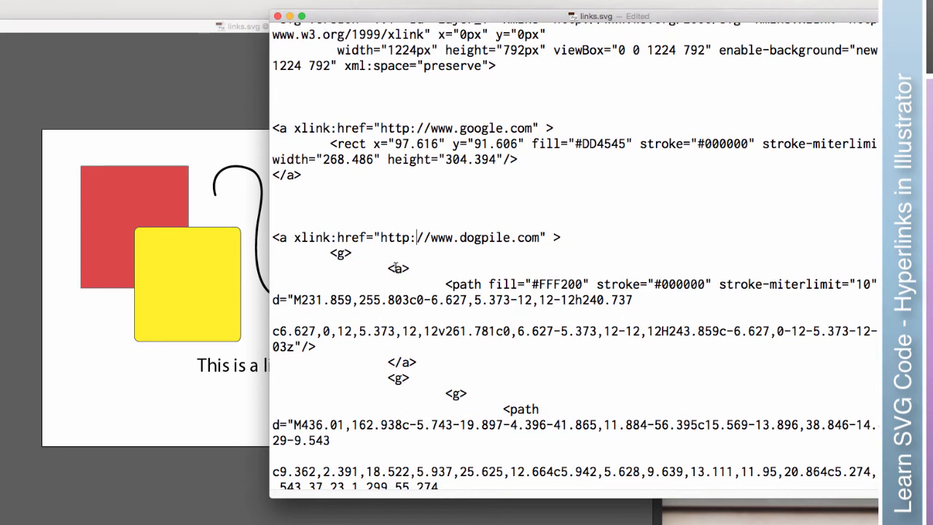
double_click(398, 269)
scroll(420, 272, down, 1)
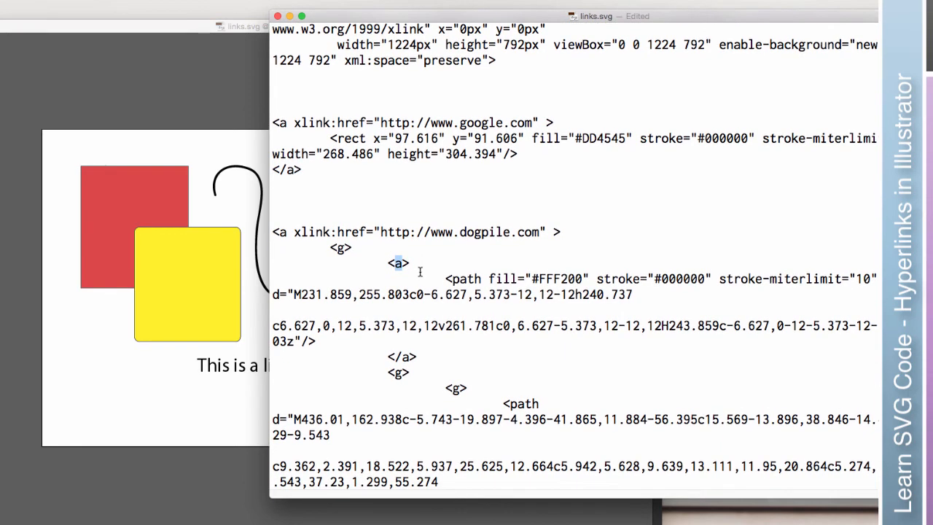
scroll(420, 272, down, 5)
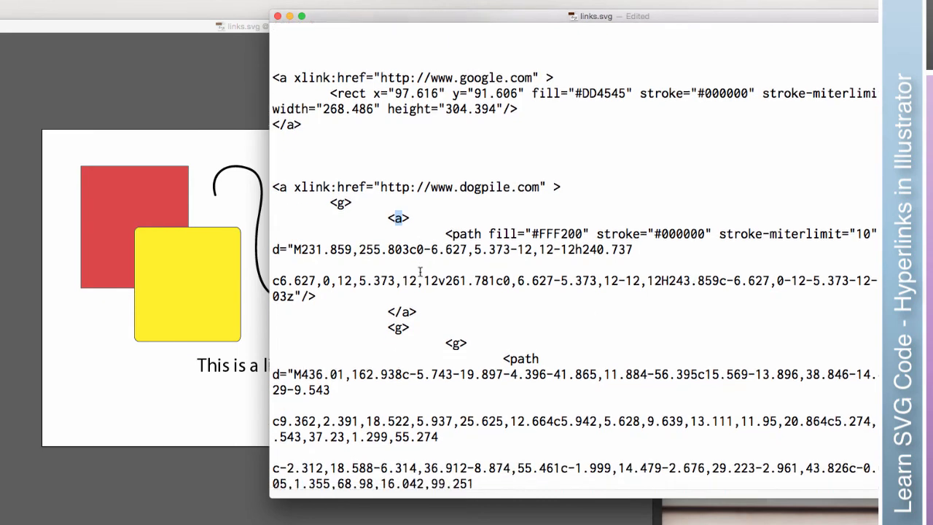
scroll(420, 272, down, 1)
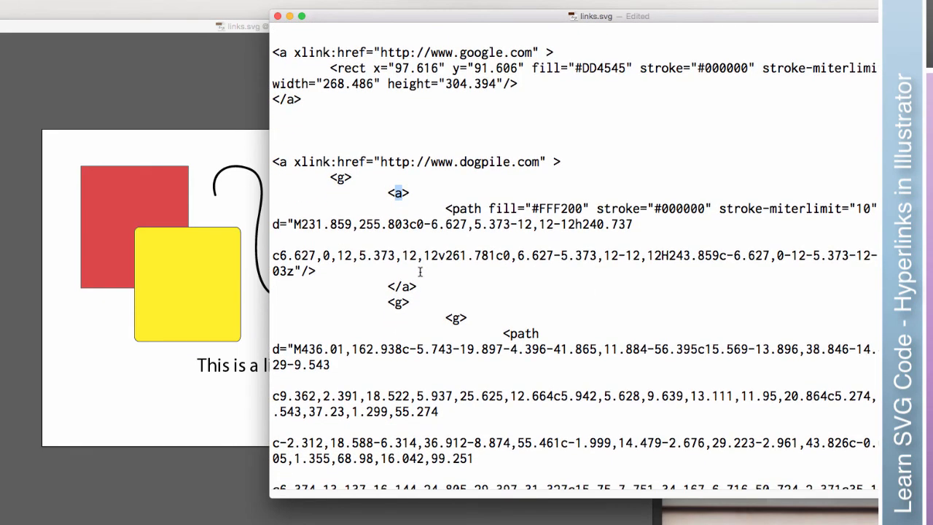
scroll(420, 272, down, 1)
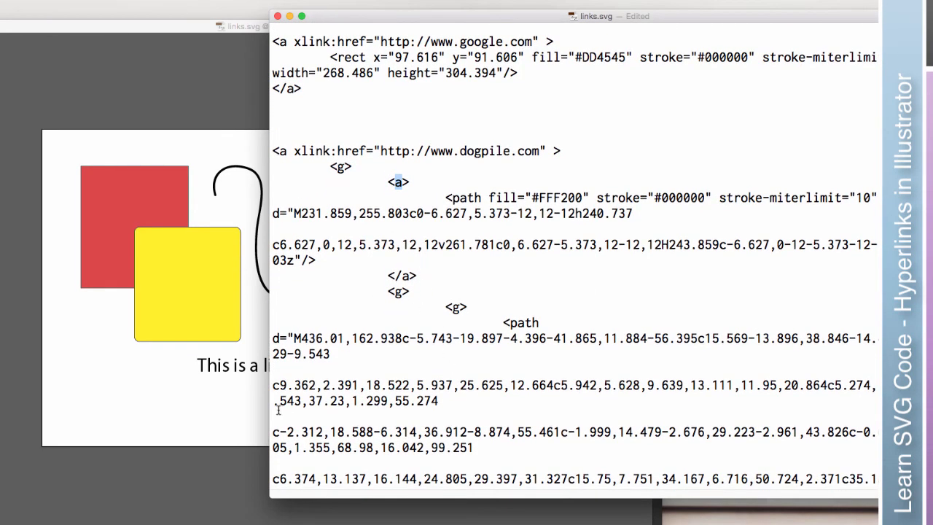
Step: Minimize the code window, hide Illustrator, and open links.svg from the desktop in Safari
click(292, 17)
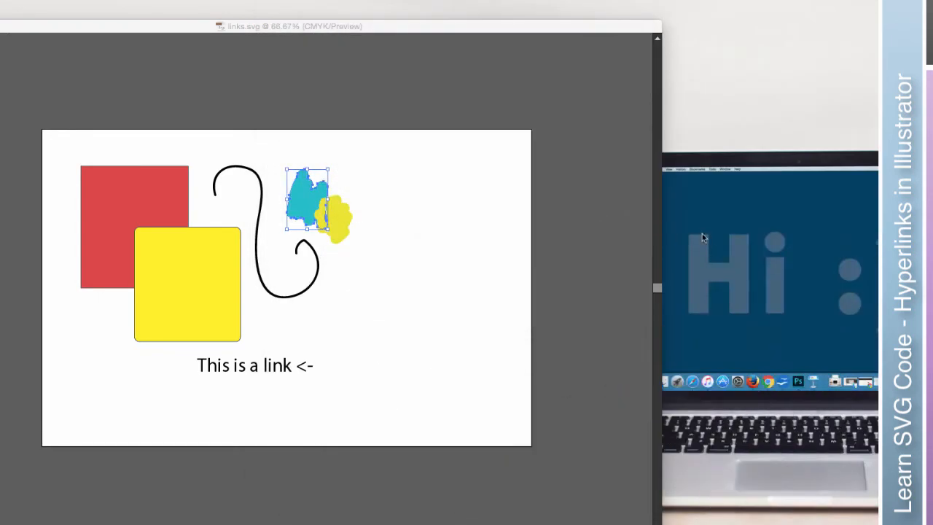
key(super+h)
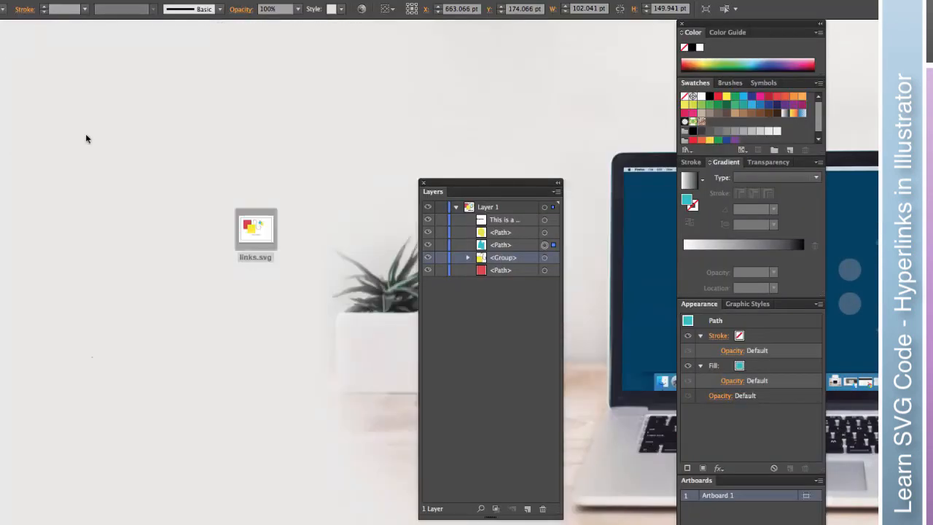
right_click(266, 227)
mouse_move(285, 251)
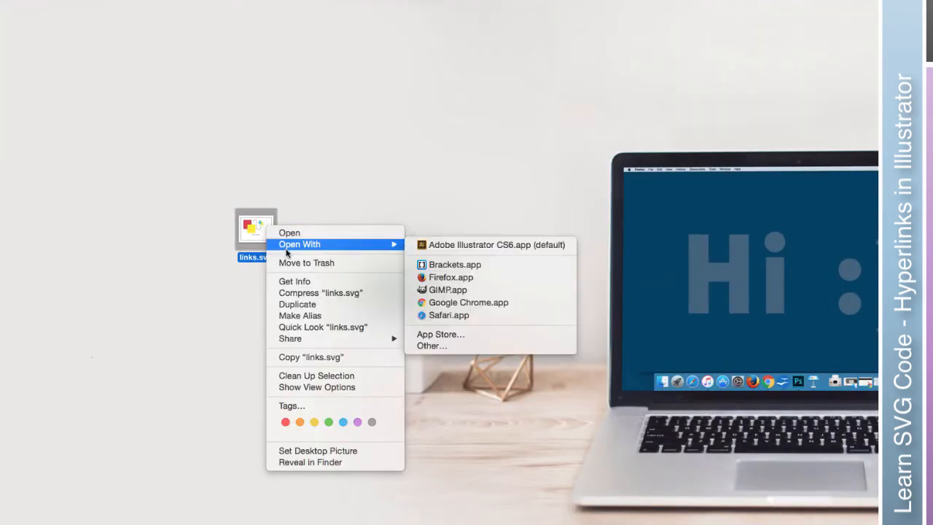
click(427, 315)
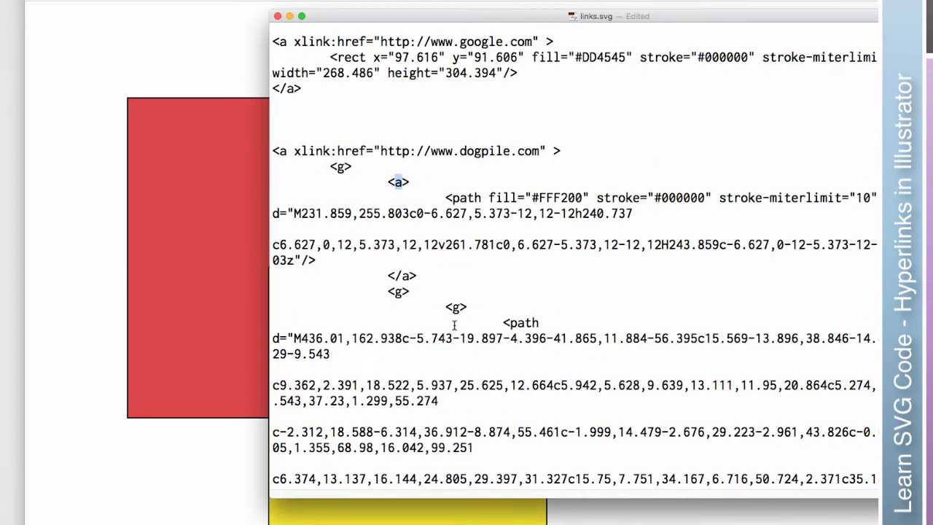
Step: Examine the dogpile.com link code down to the yahoo.com link, and highlight the nested opening and closing a tags around the #FFF200 path
scroll(461, 290, down, 3)
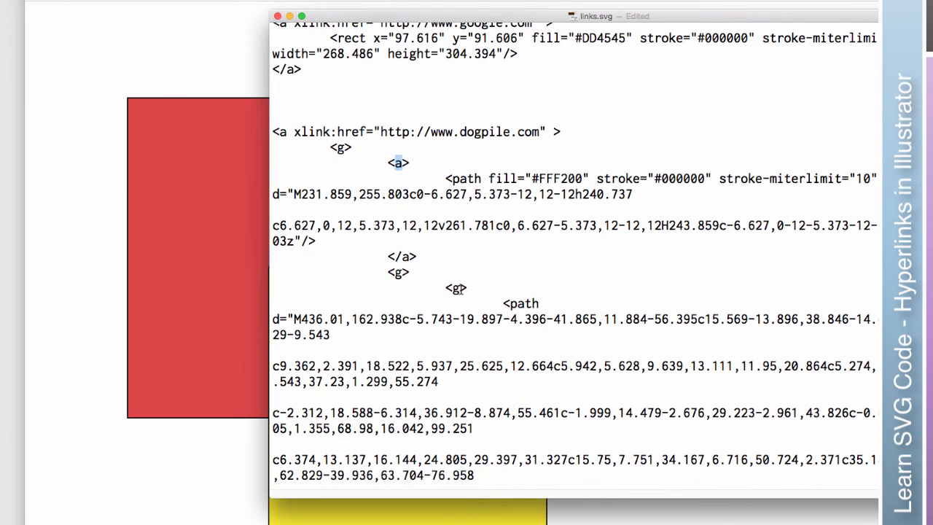
scroll(461, 291, down, 8)
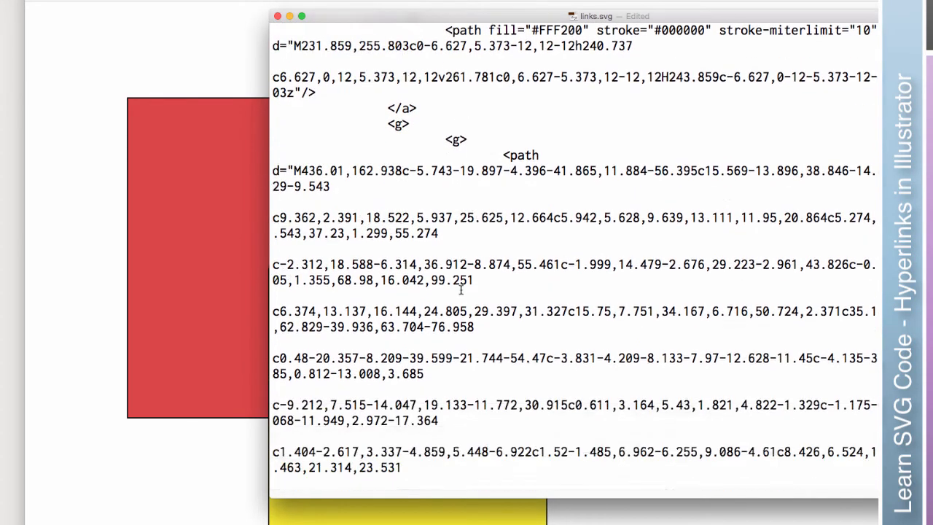
scroll(461, 291, down, 10)
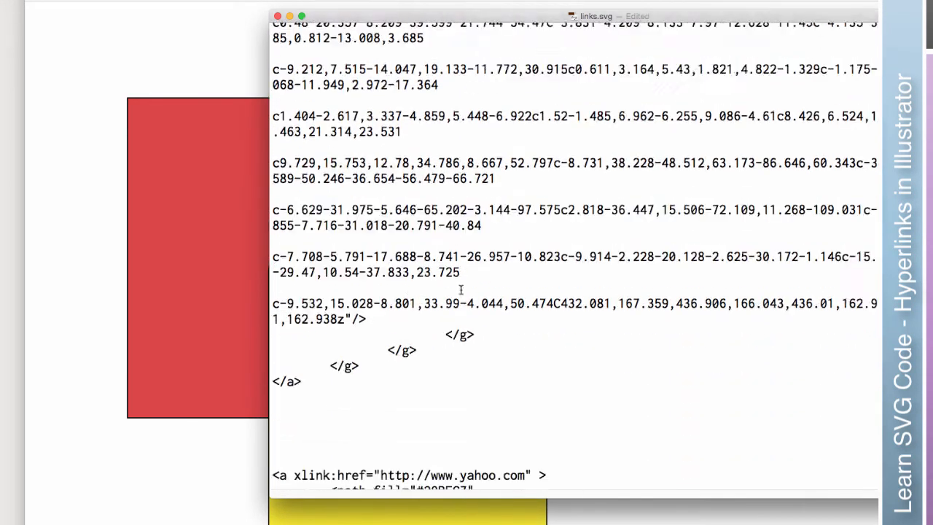
scroll(477, 327, down, 2)
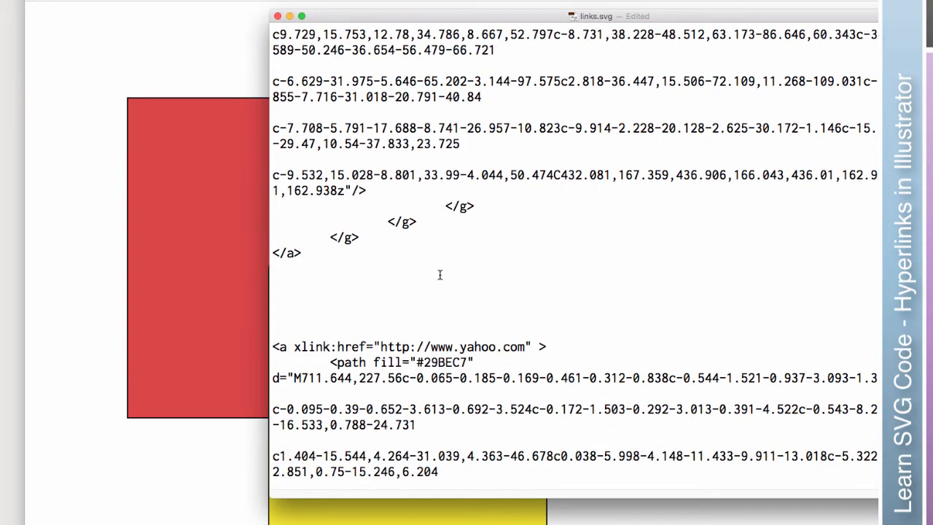
scroll(440, 275, up, 15)
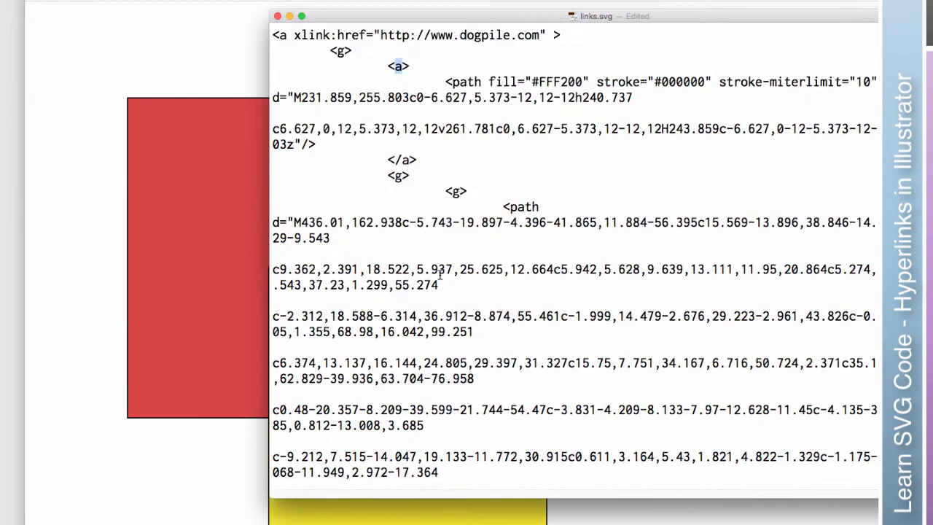
scroll(439, 275, up, 3)
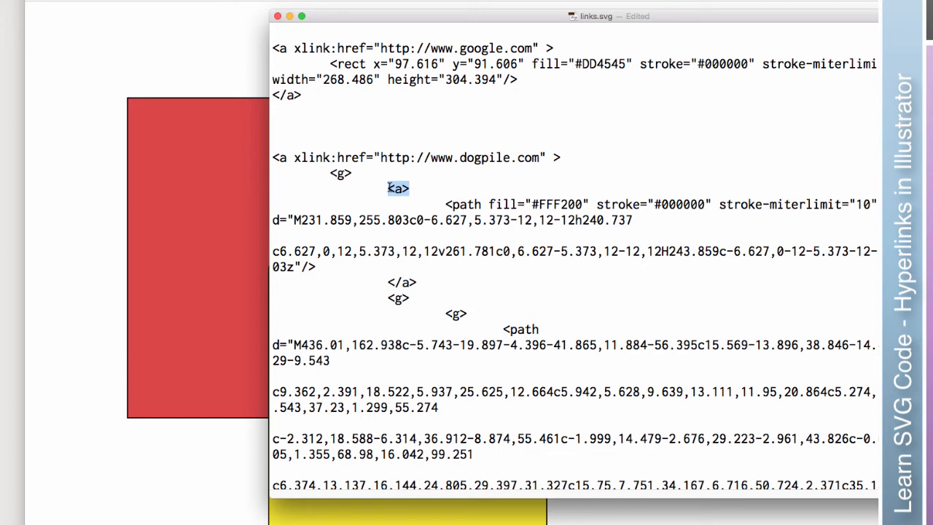
drag(418, 282, 390, 283)
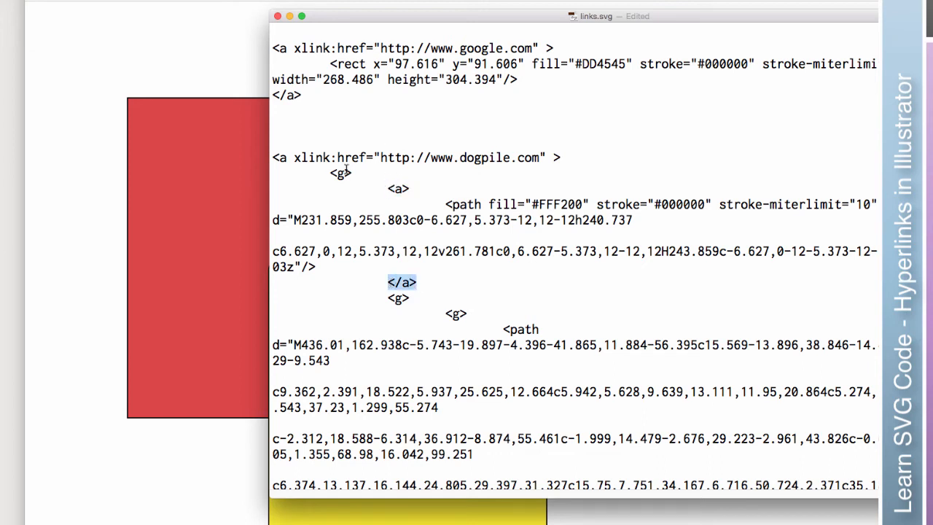
Step: Highlight the dogpile.com link's opening tag and examine its code down to the closing tags before the yahoo.com link
drag(273, 157, 551, 155)
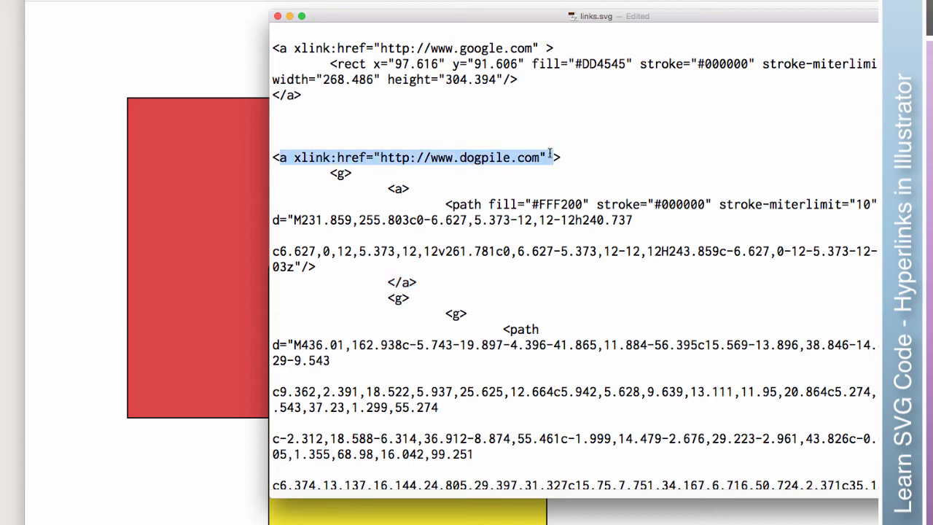
scroll(544, 204, down, 3)
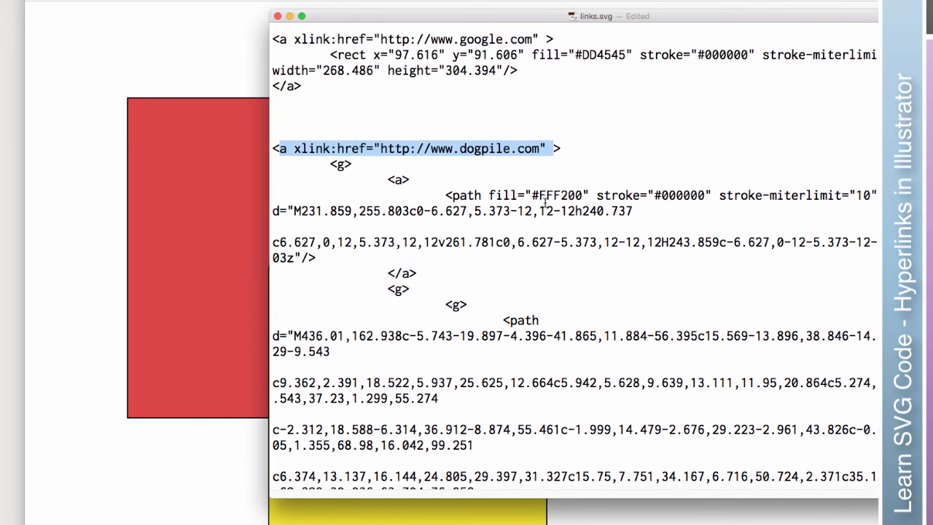
scroll(545, 203, down, 5)
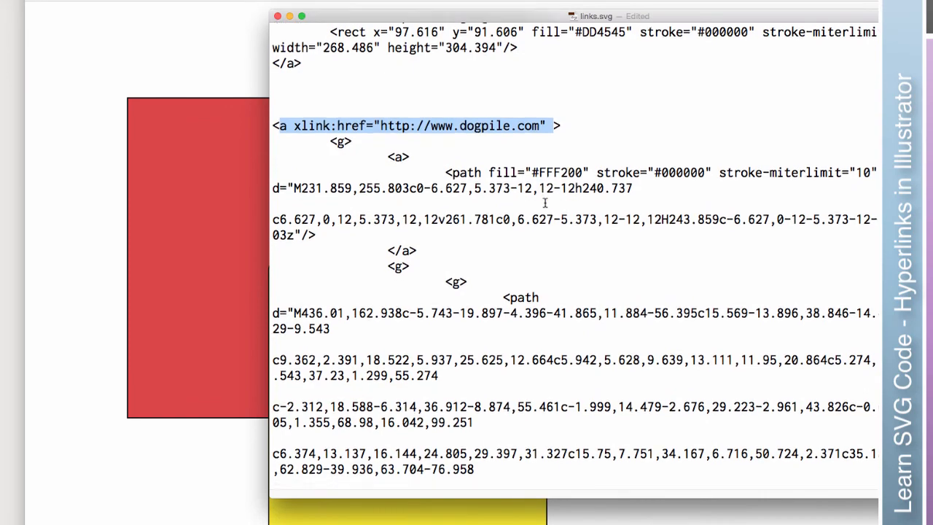
scroll(545, 203, down, 15)
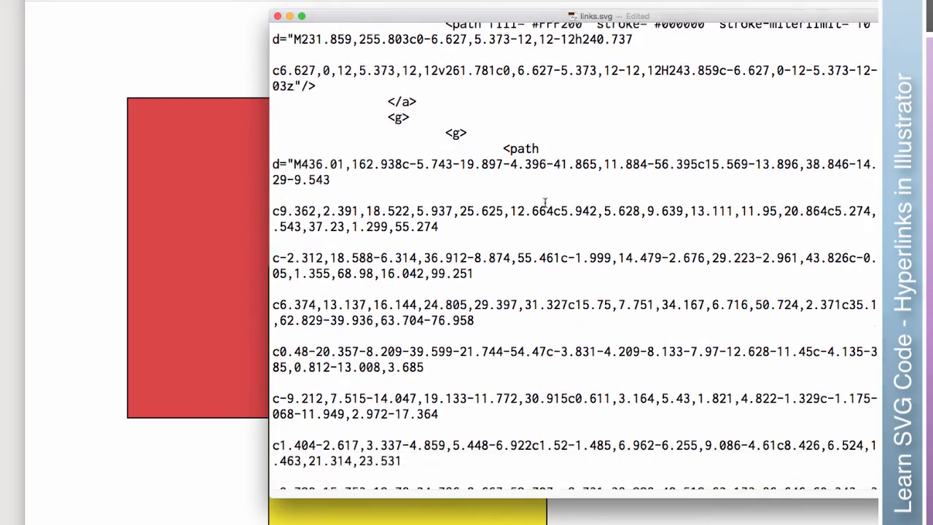
scroll(545, 203, down, 20)
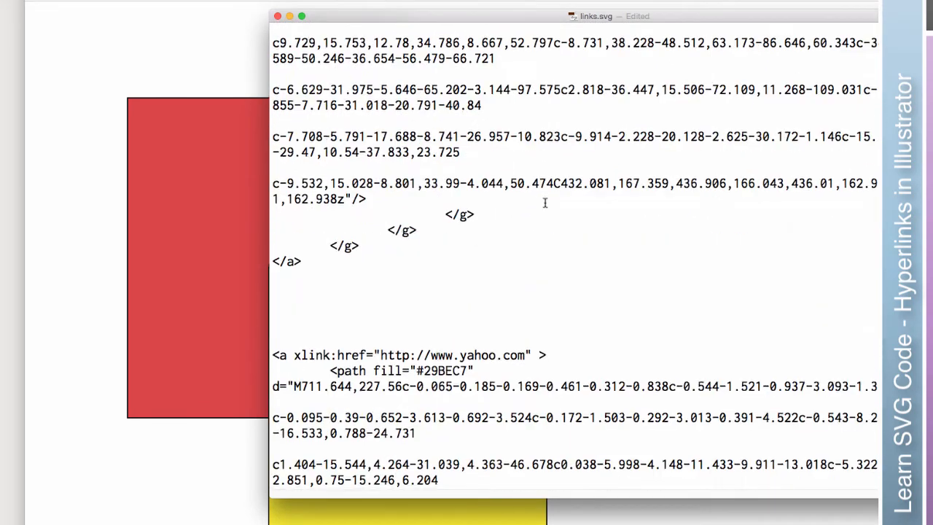
Step: Examine the start of the yahoo.com link code, view the blue and yellow blobs in Safari, and return to the code
scroll(545, 203, down, 5)
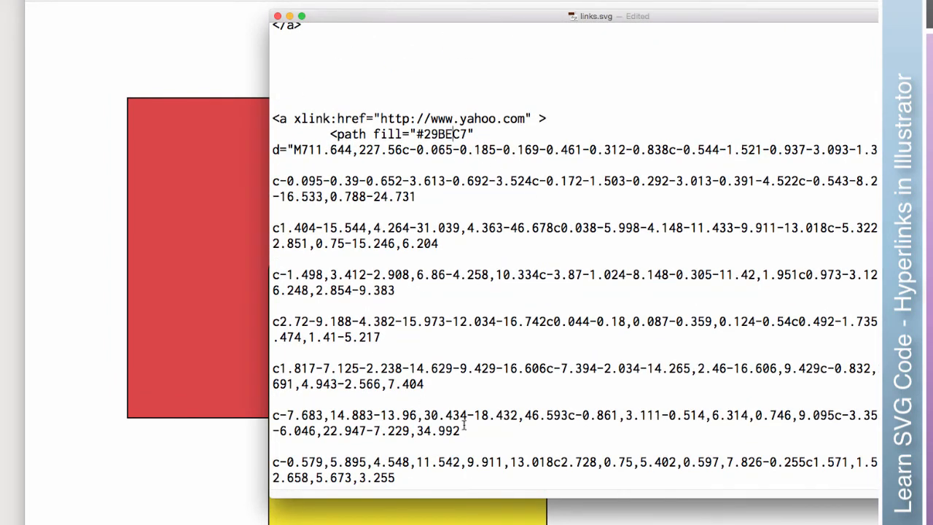
scroll(416, 340, down, 1)
click(98, 299)
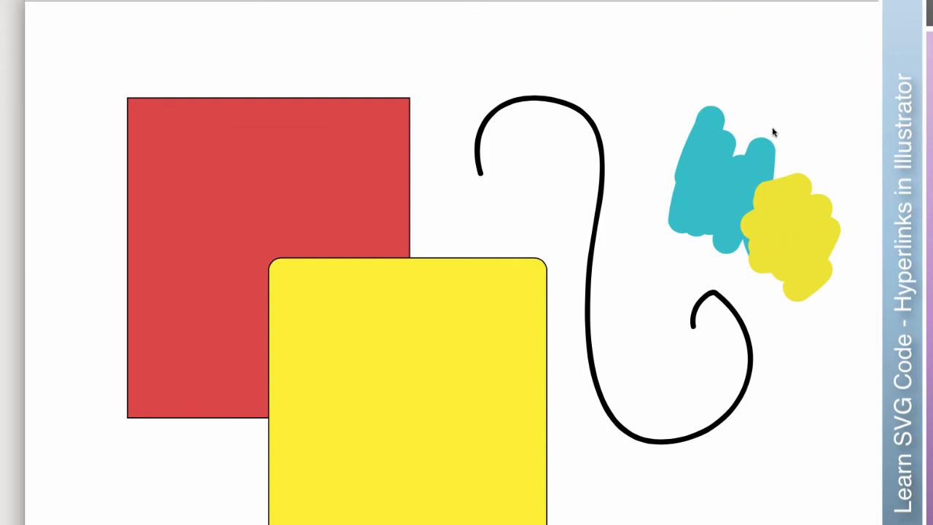
key(super+Tab)
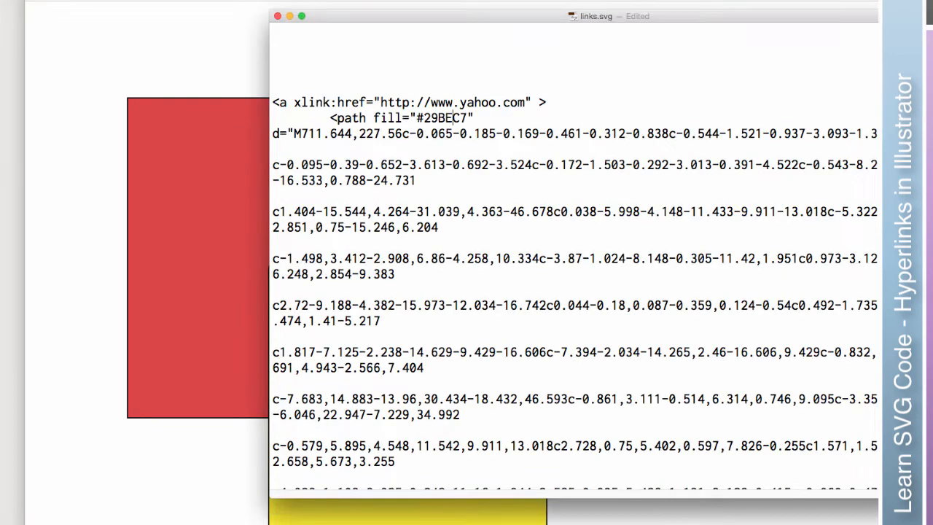
scroll(396, 141, down, 1)
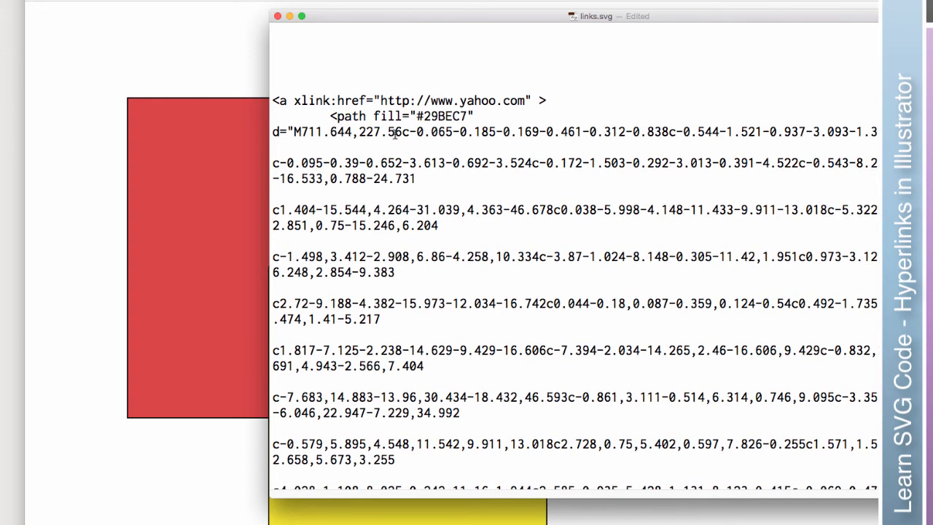
Step: Examine the first yahoo.com link, highlighting the start of its #29BEC7 path and its closing a tag
drag(333, 116, 465, 190)
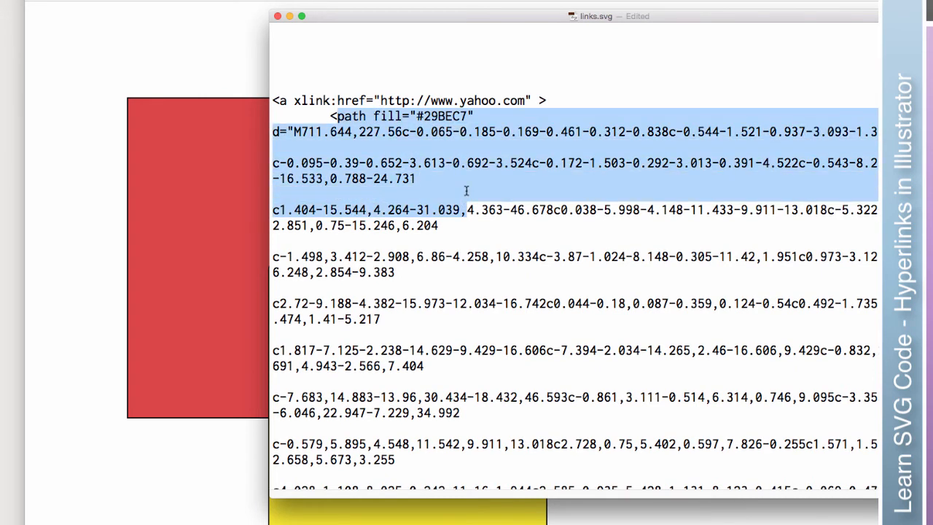
scroll(466, 191, down, 1)
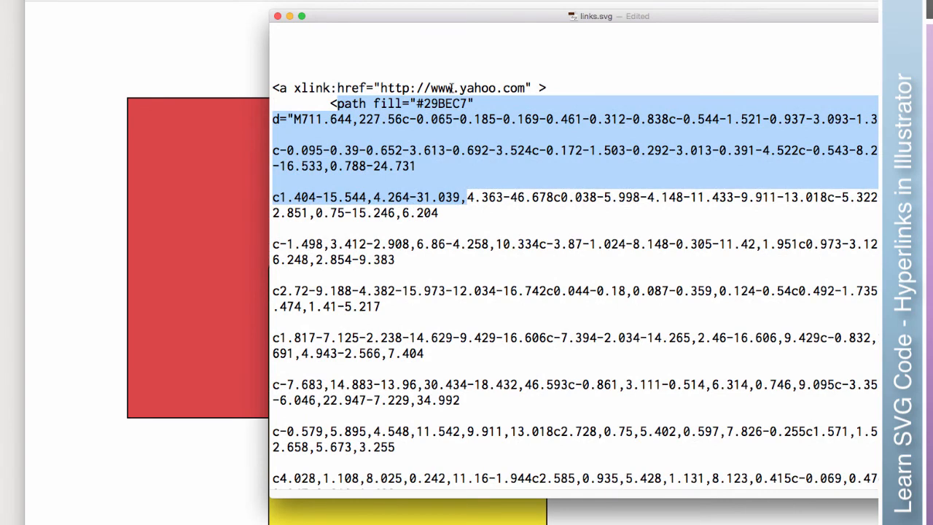
scroll(451, 87, down, 5)
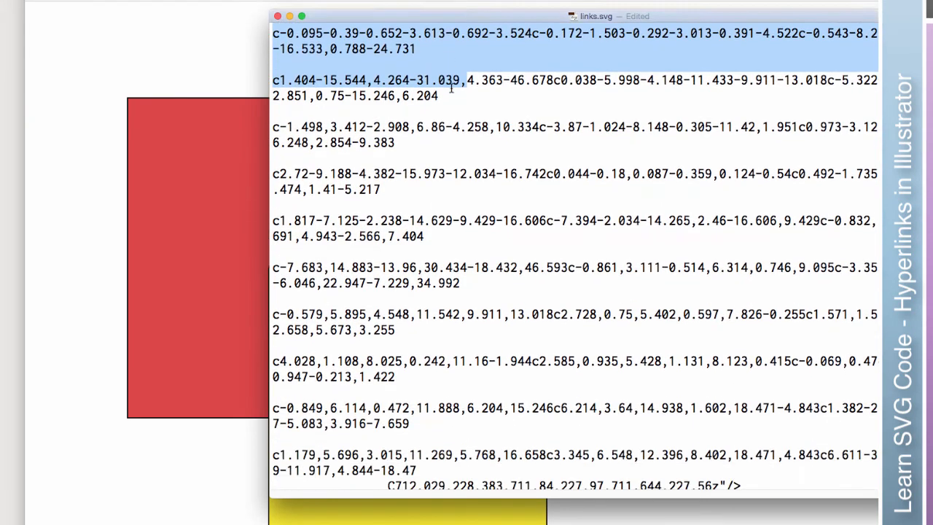
scroll(450, 138, down, 2)
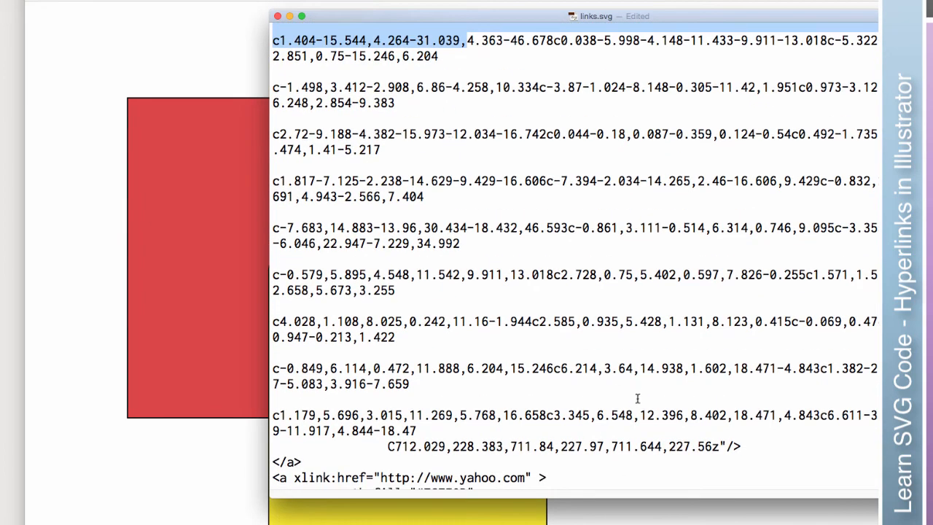
scroll(739, 460, down, 1)
drag(301, 456, 272, 456)
scroll(330, 433, down, 1)
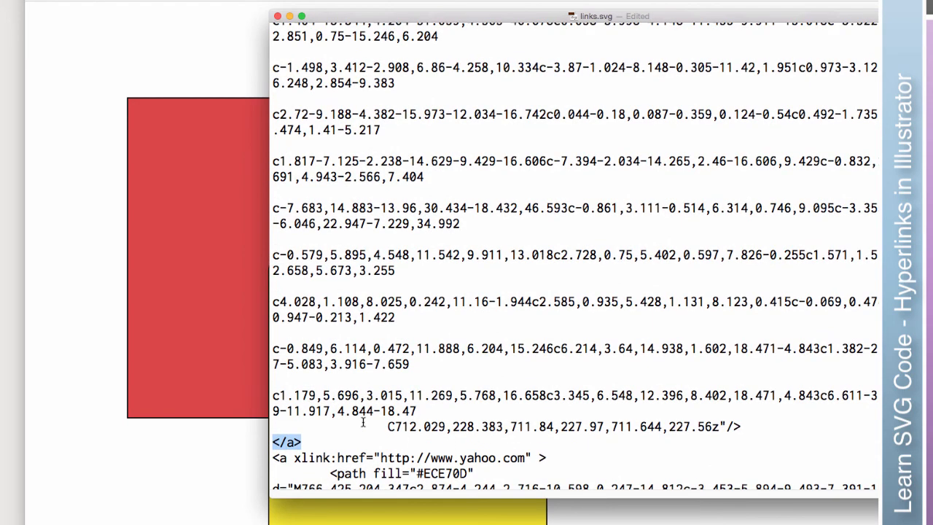
Step: Examine the code from the dogpile.com link's inner closing tag through both yahoo.com links to the yippy.com link
scroll(363, 422, up, 10)
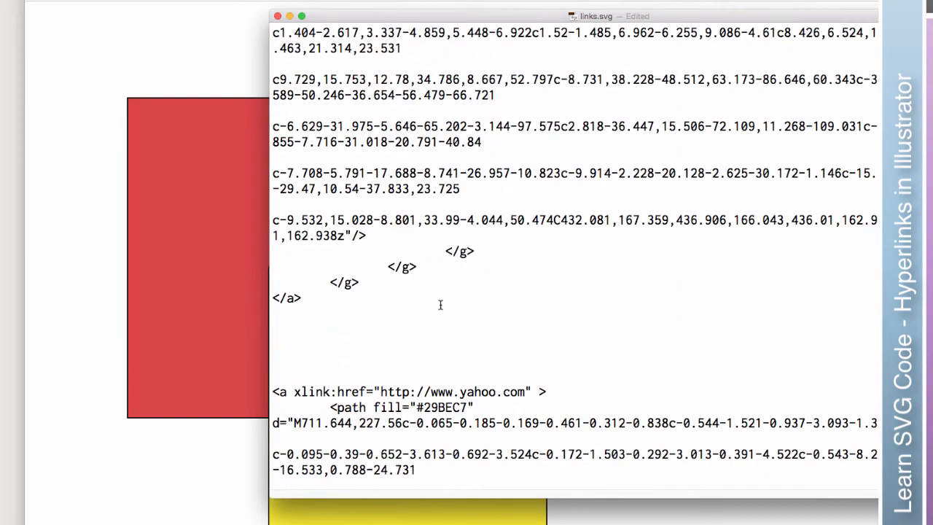
scroll(369, 319, up, 10)
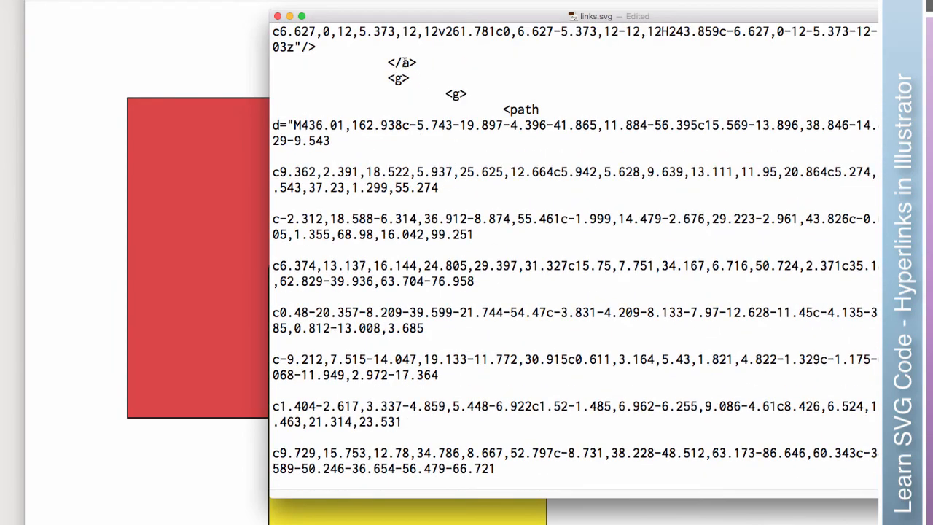
scroll(425, 119, down, 10)
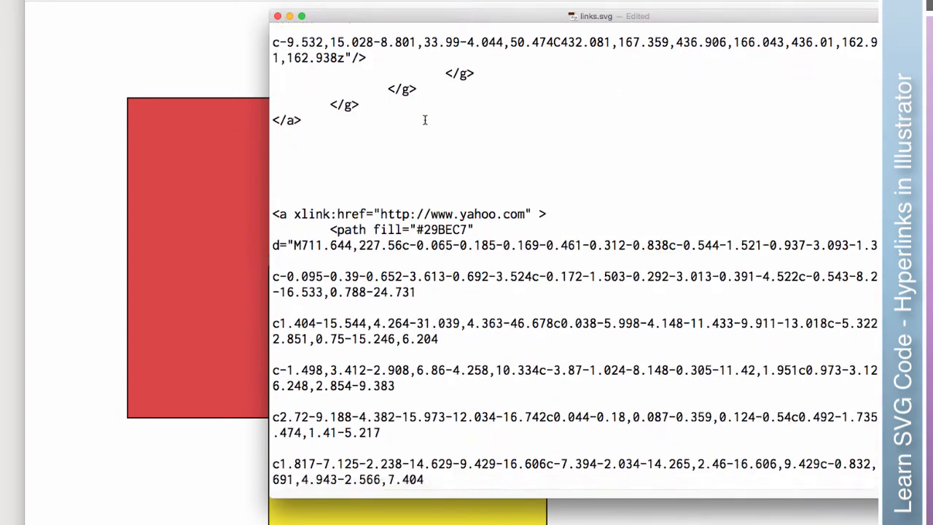
scroll(425, 120, down, 3)
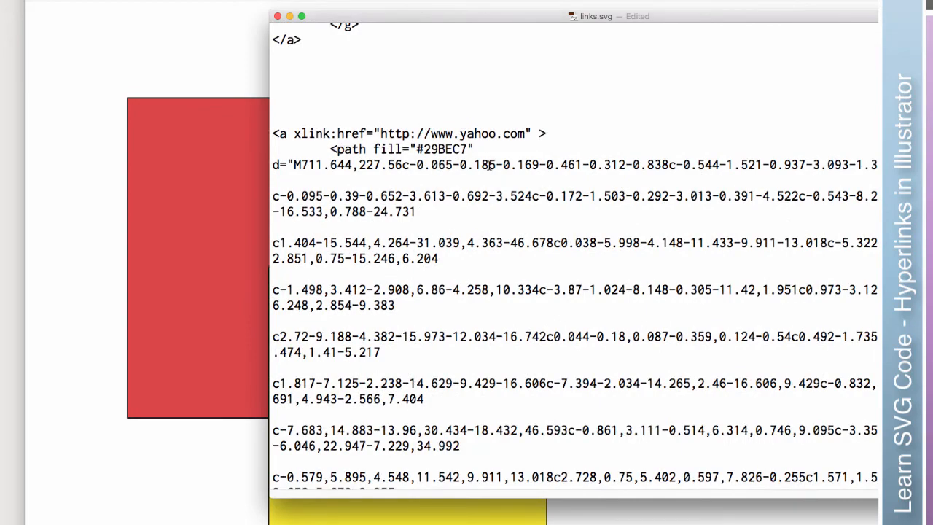
scroll(489, 164, down, 10)
scroll(490, 165, down, 2)
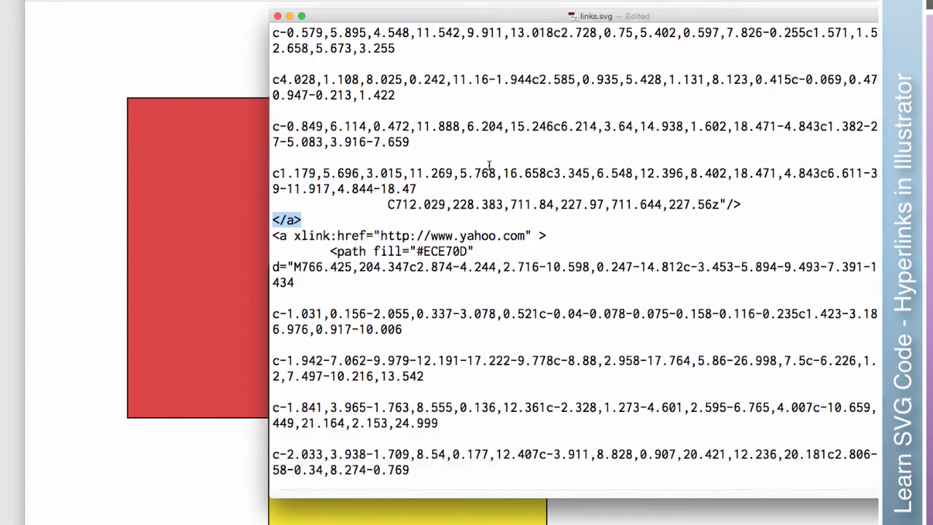
scroll(490, 165, down, 4)
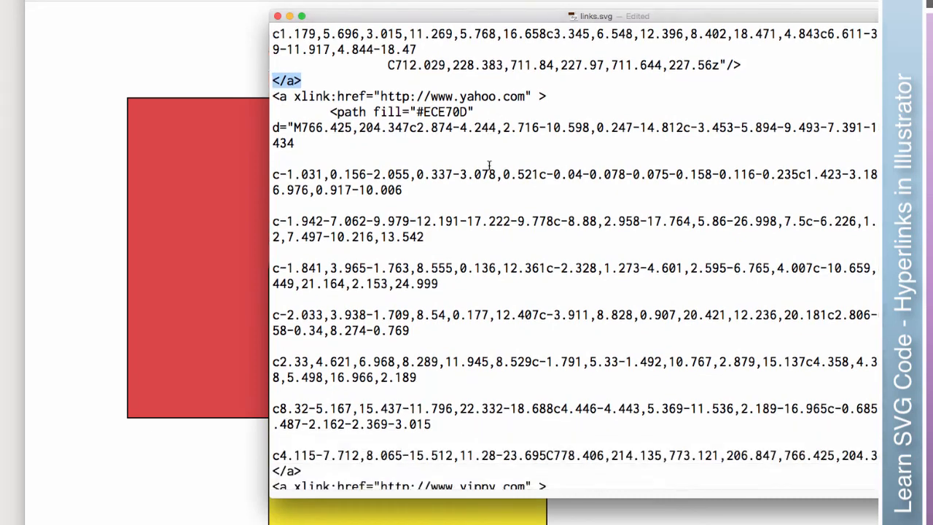
scroll(490, 164, down, 3)
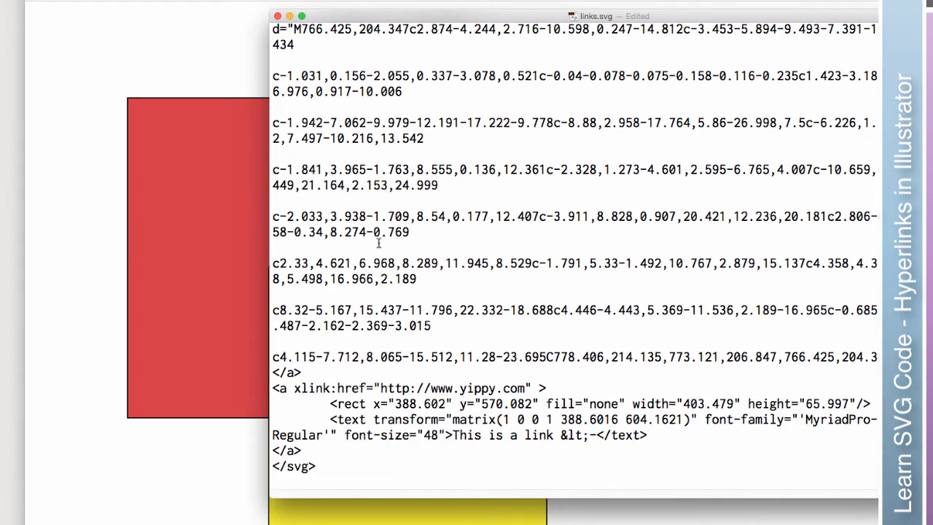
Step: Insert three blank lines before the yippy.com link and three between its closing tag and the closing svg tag
click(316, 372)
key(Return)
key(Return)
key(Return)
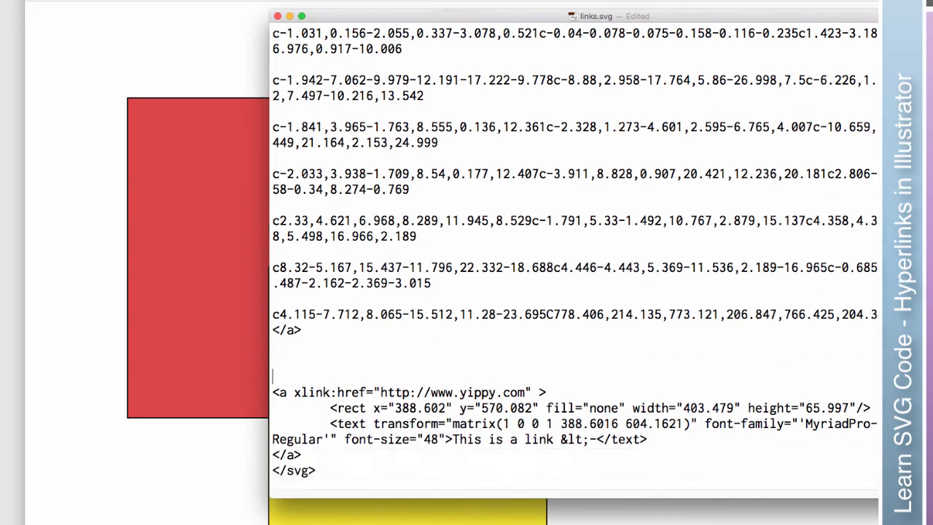
click(319, 458)
key(Return)
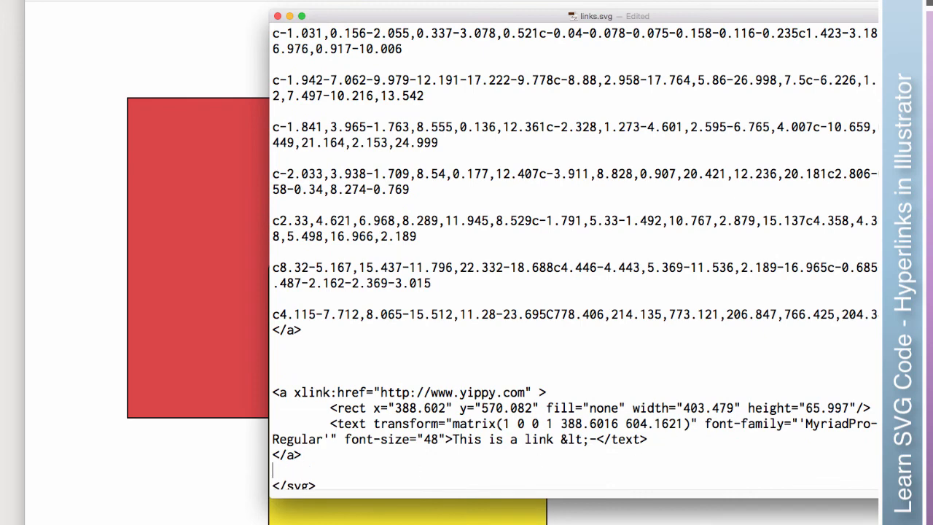
Step: View the text "This is a link <-" in Safari, and highlight the word "link" in its yippy.com code
click(216, 447)
scroll(303, 442, down, 5)
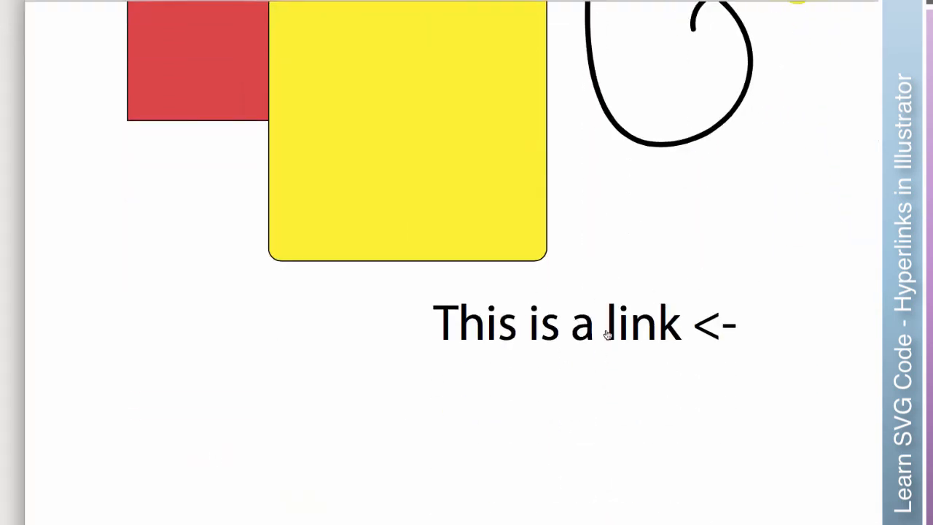
key(super+Tab)
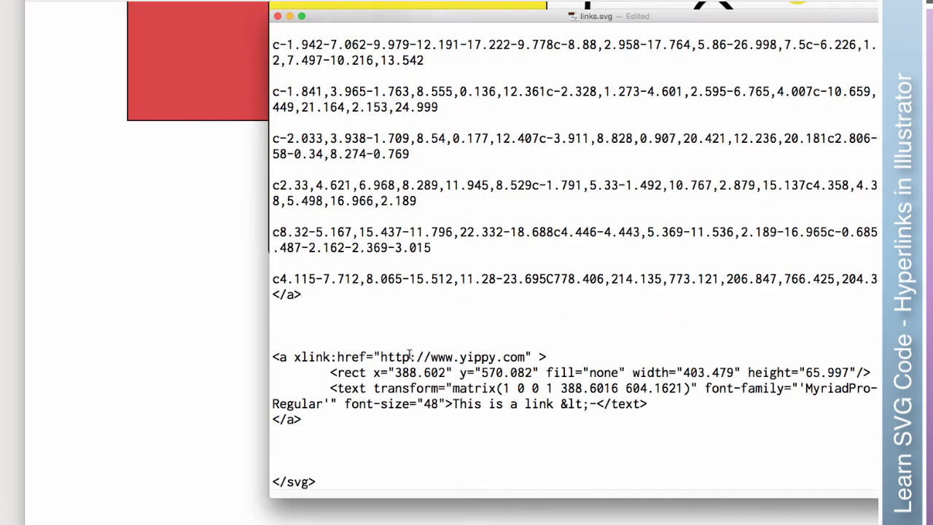
scroll(410, 354, down, 1)
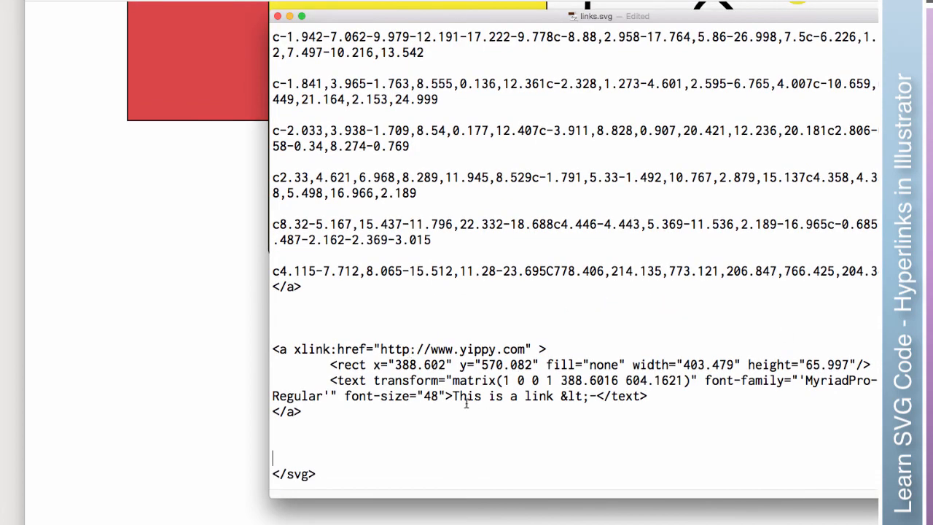
drag(525, 396, 553, 396)
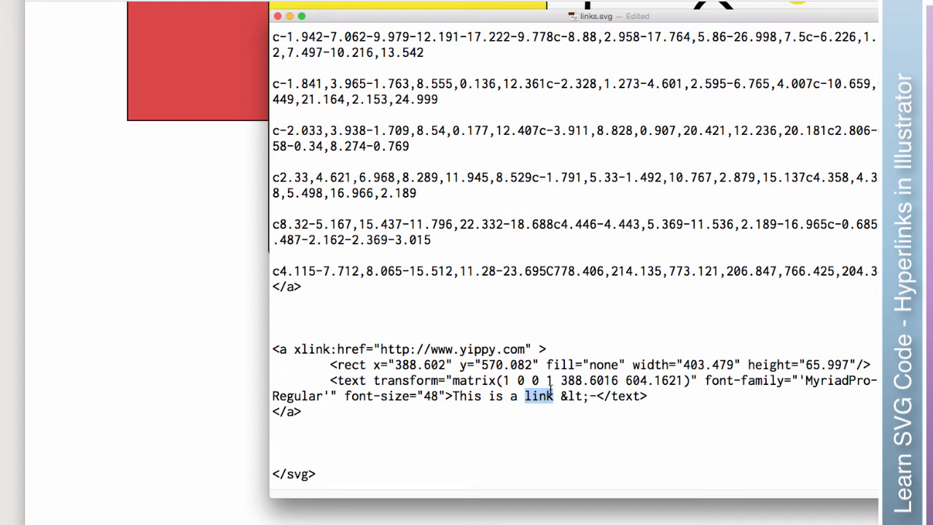
Step: Check the linked text in Safari, and delete the rect element with fill "none" and its line from the yippy.com link
drag(870, 364, 324, 360)
click(165, 354)
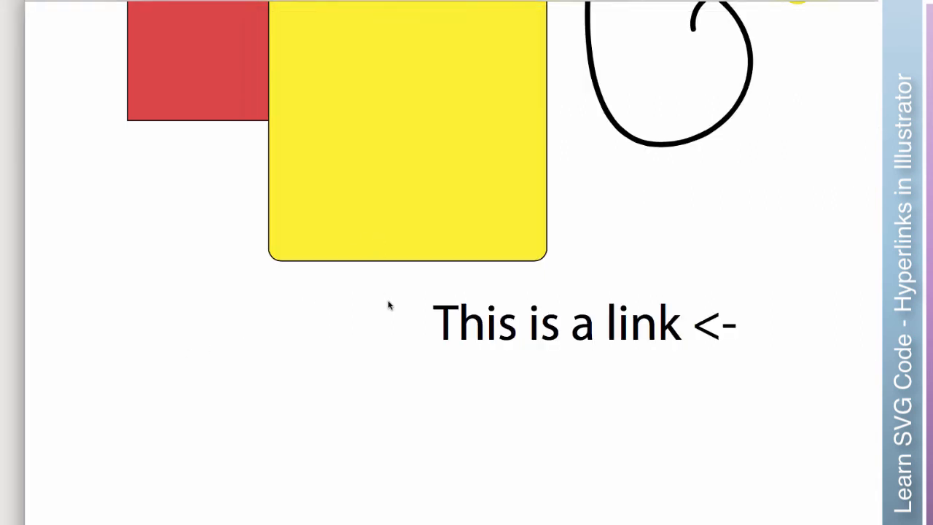
drag(783, 316, 717, 319)
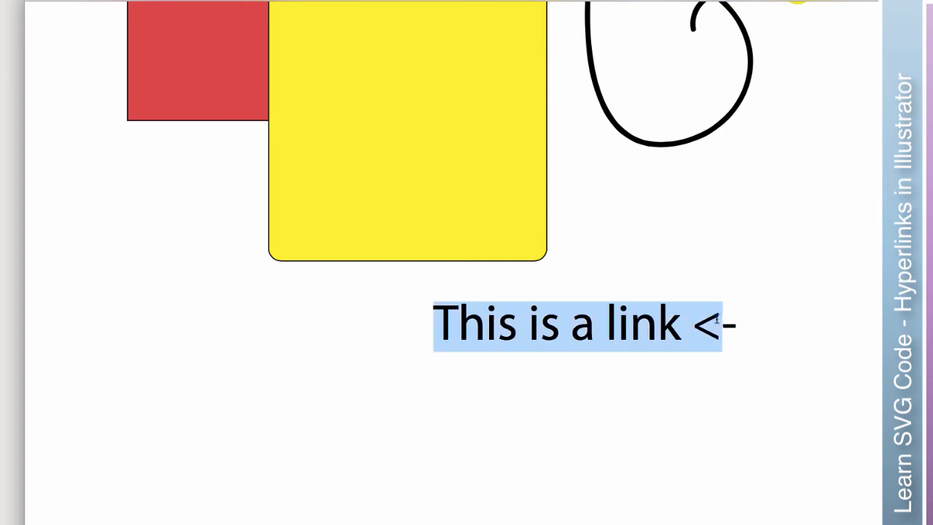
click(800, 329)
key(super+Tab)
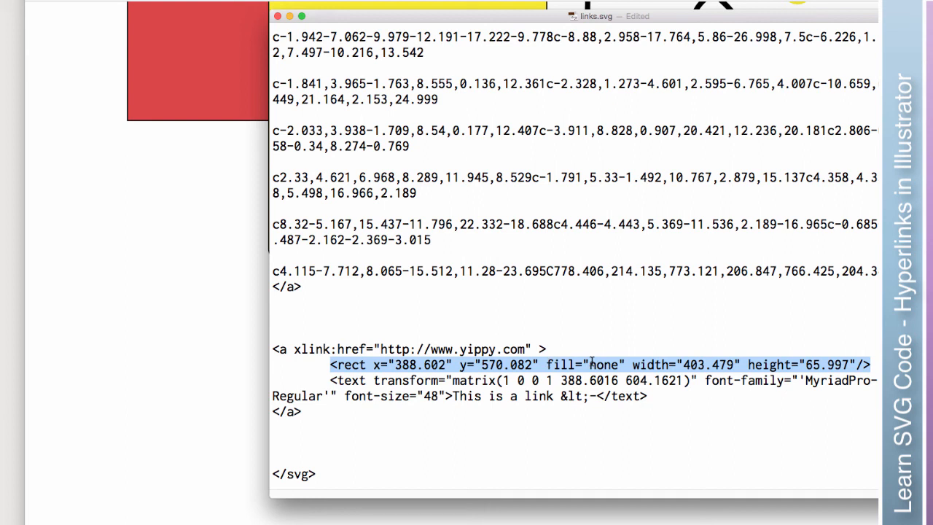
key(BackSpace)
key(BackSpace)
key(BackSpace)
key(BackSpace)
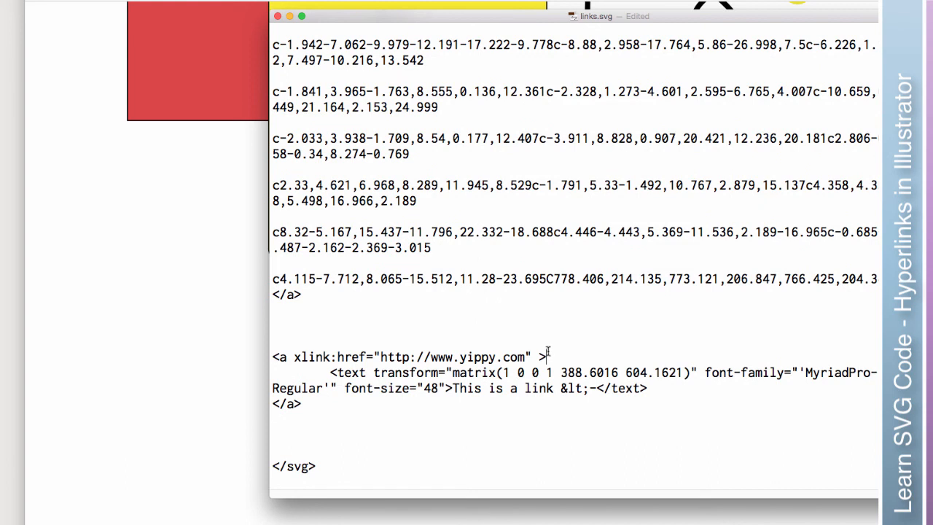
Step: Move the yippy.com link's opening and closing a tags inside the text element so they enclose only the word "link"
drag(548, 353, 253, 355)
key(super+c)
key(BackSpace)
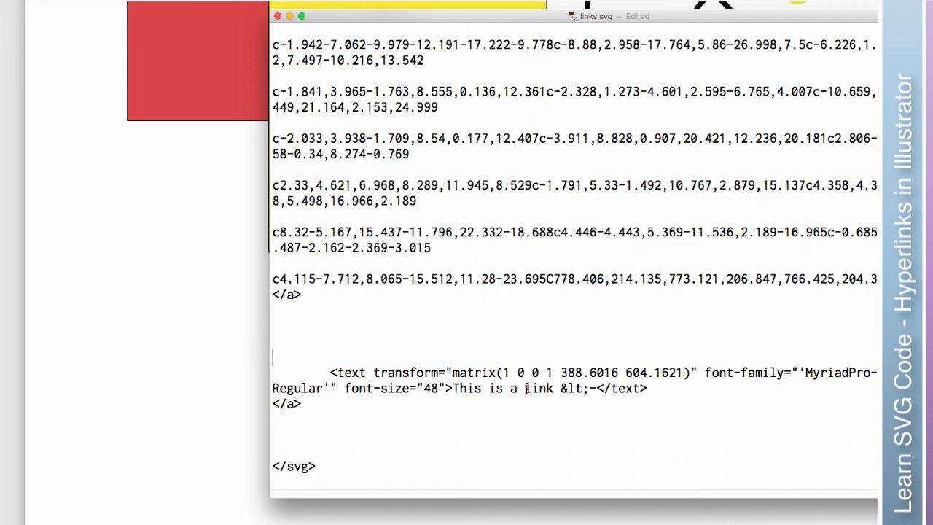
click(525, 388)
key(super+v)
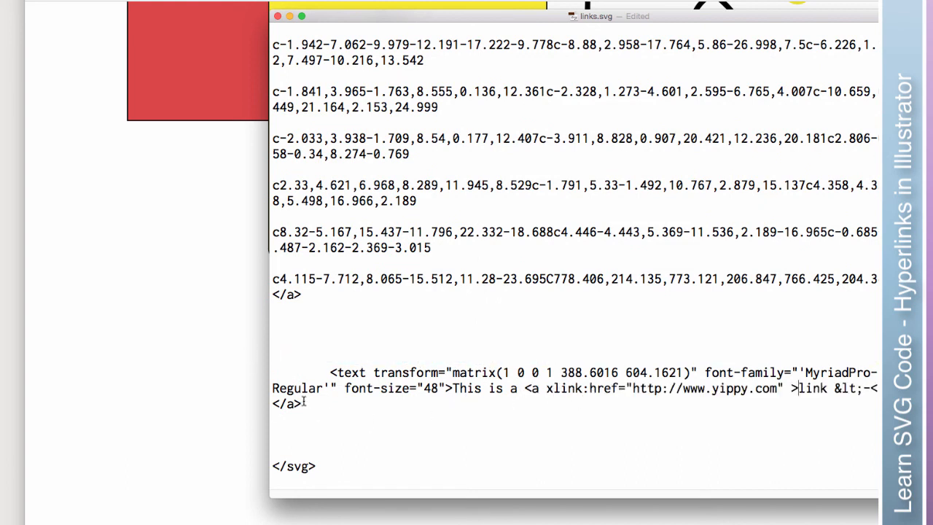
drag(303, 402, 265, 402)
key(super+x)
click(828, 388)
key(super+v)
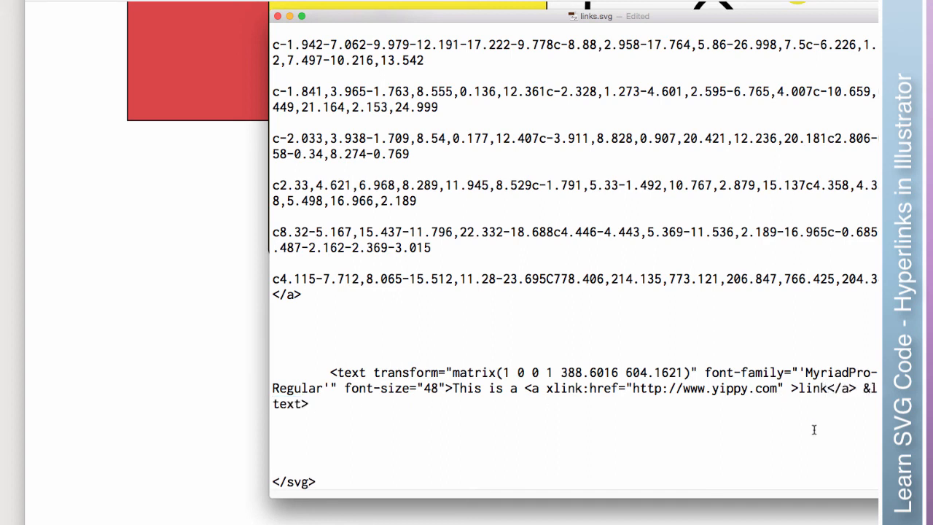
Step: Save the edited links.svg and check in Safari whether the word "This" is outside the hyperlink
key(super+s)
click(203, 263)
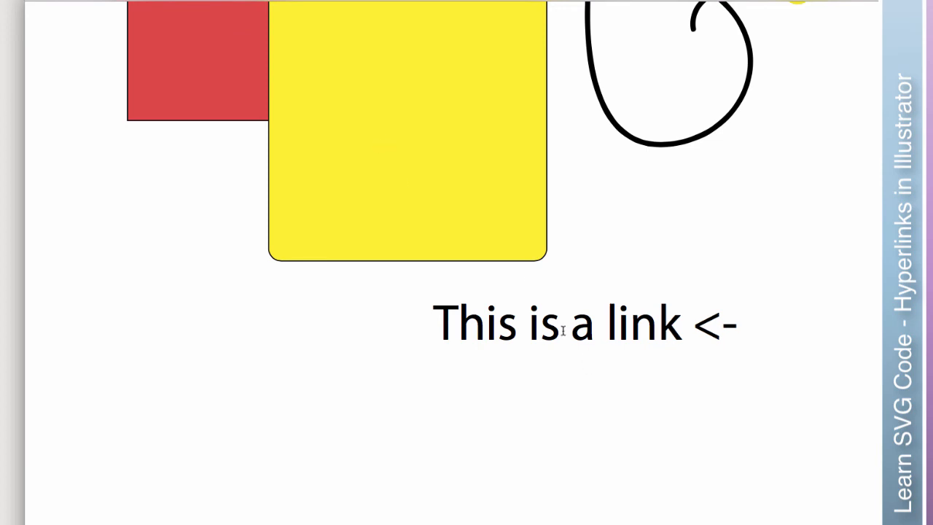
drag(432, 324, 520, 324)
click(491, 325)
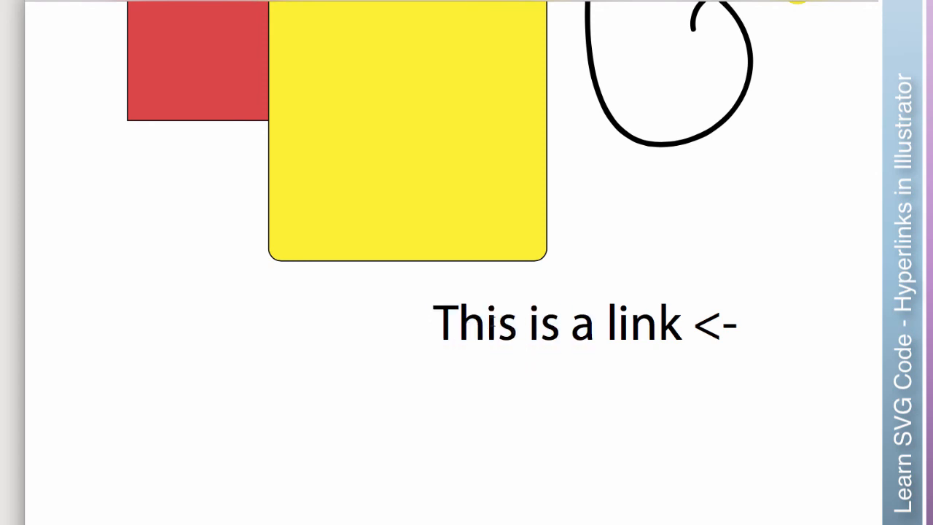